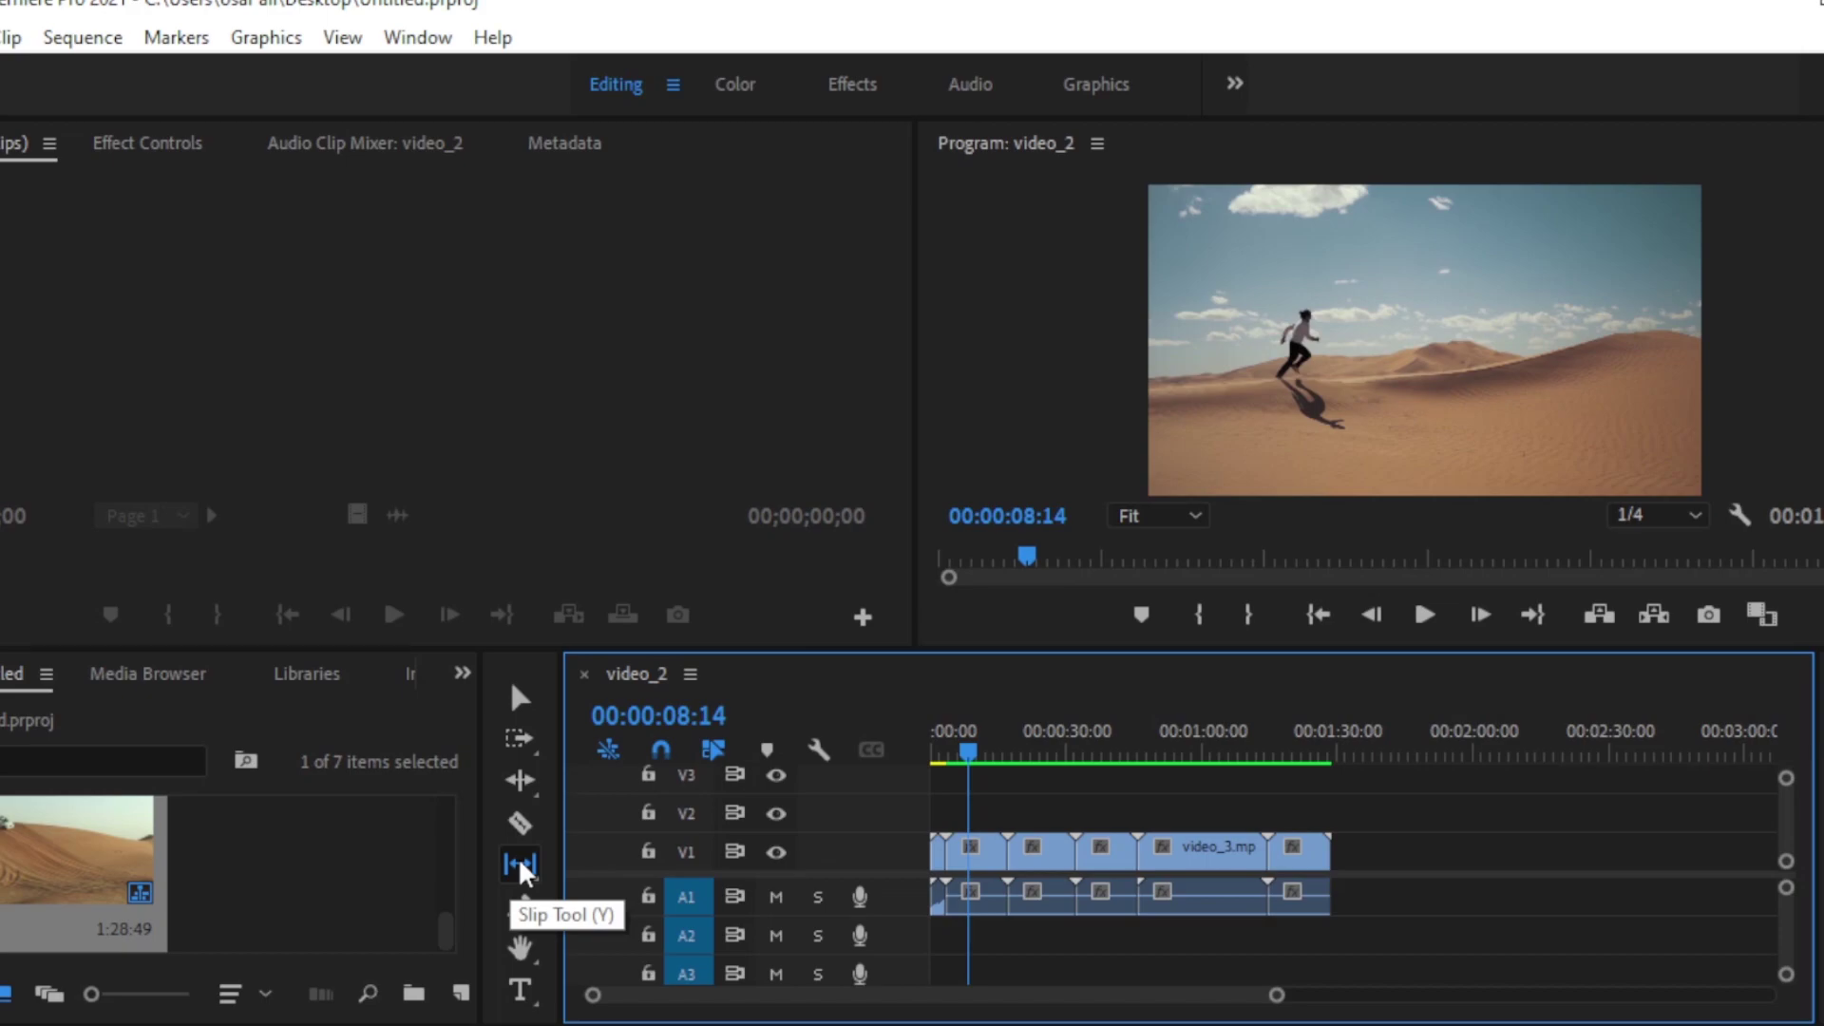
# - Switch the active timeline tool from the Slip tool to the Slide tool
pyautogui.hotkey('ctrl', 's')
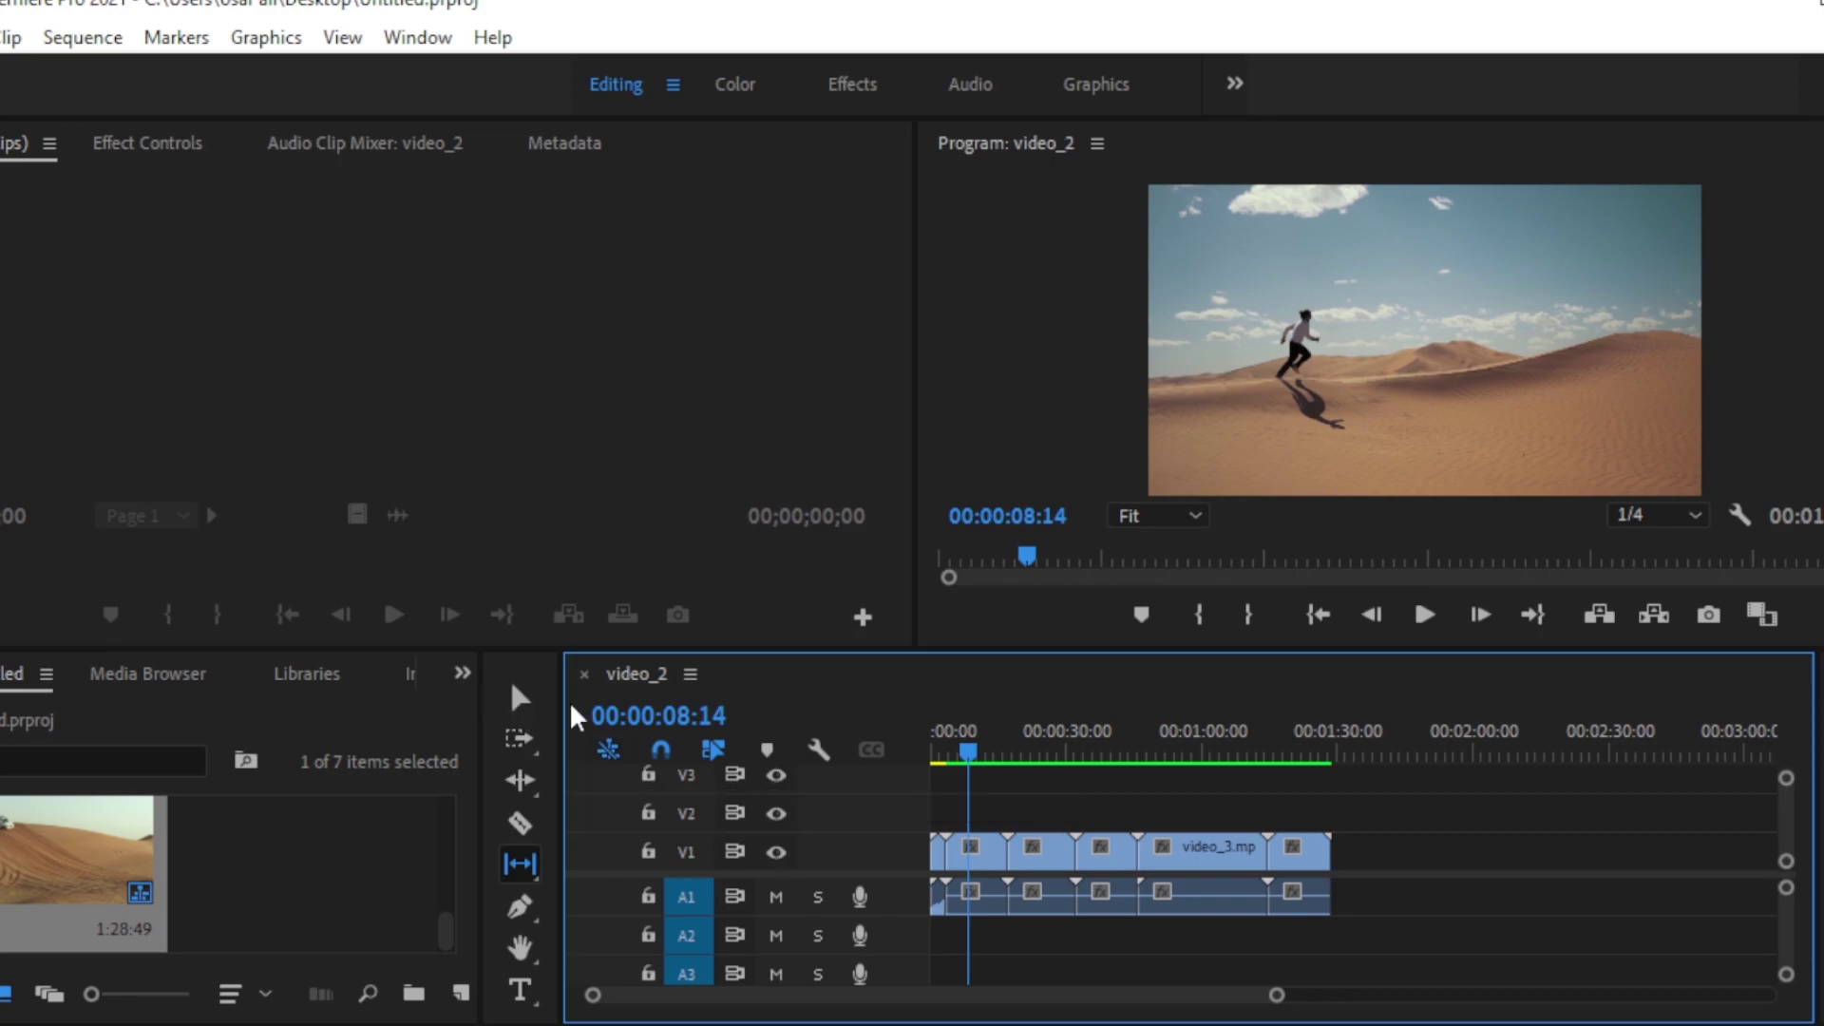
pyautogui.click(521, 853)
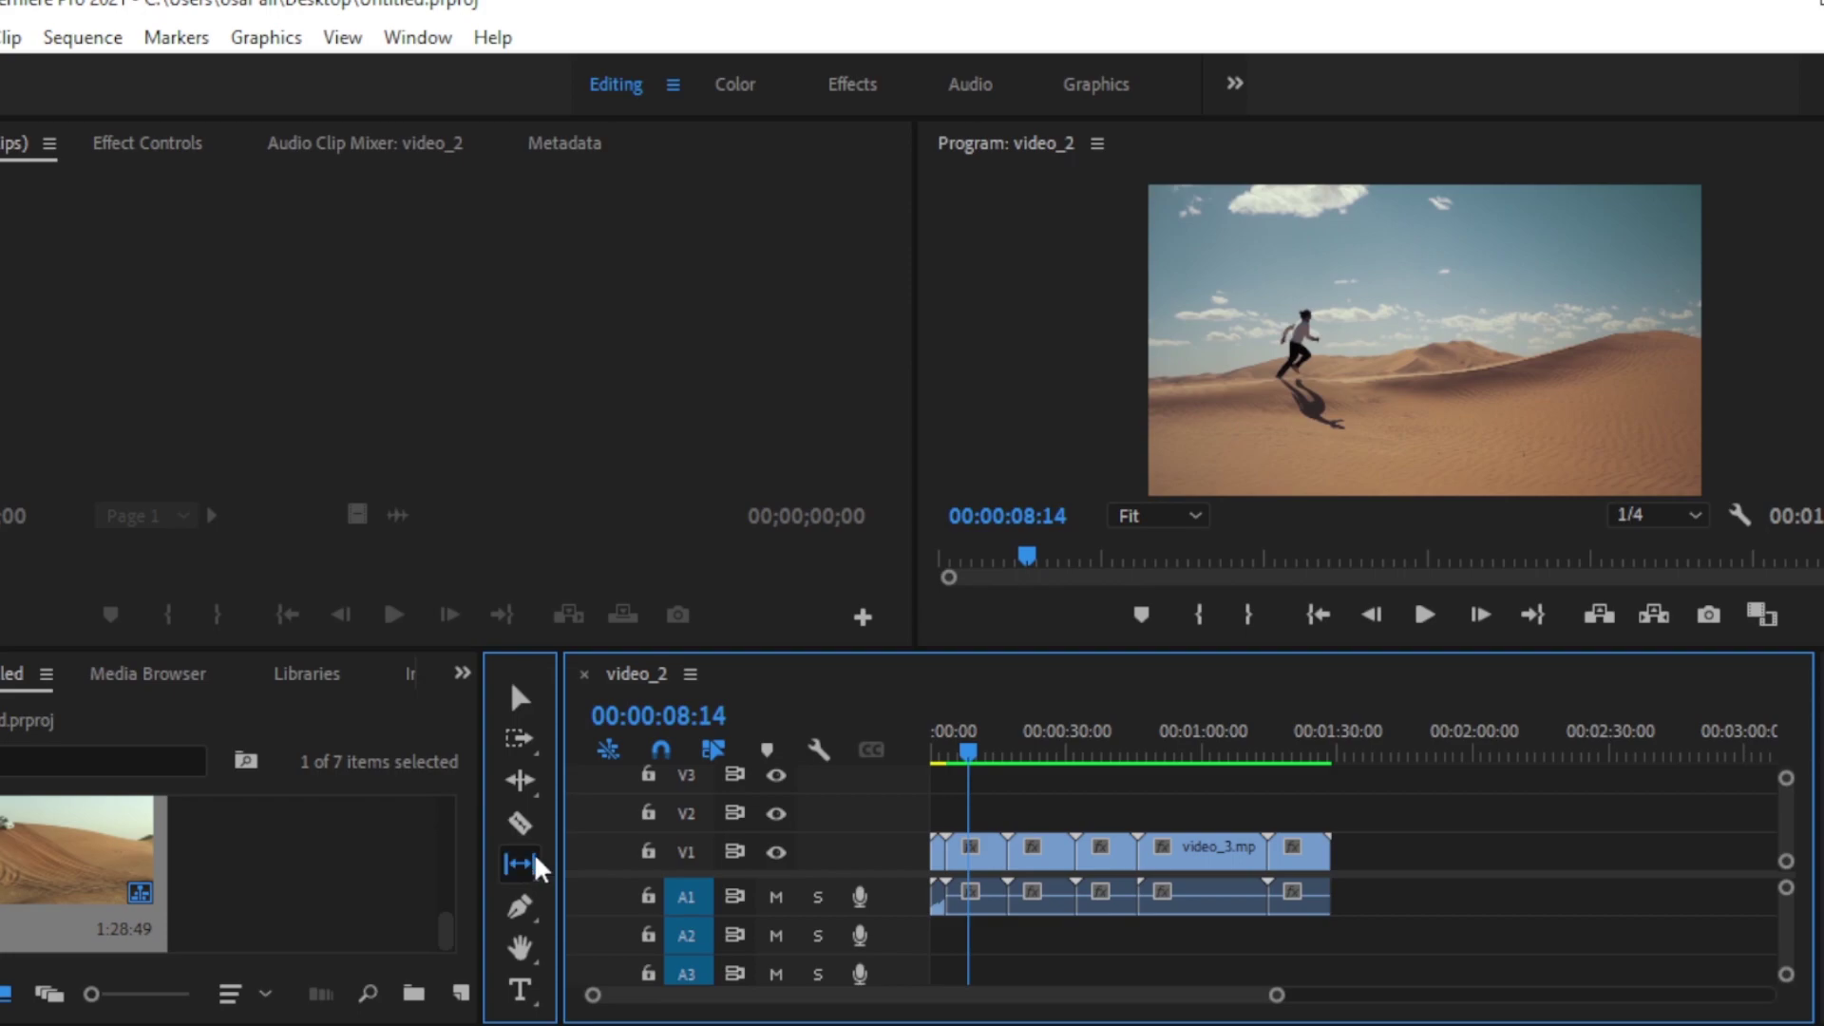
pyautogui.click(513, 857)
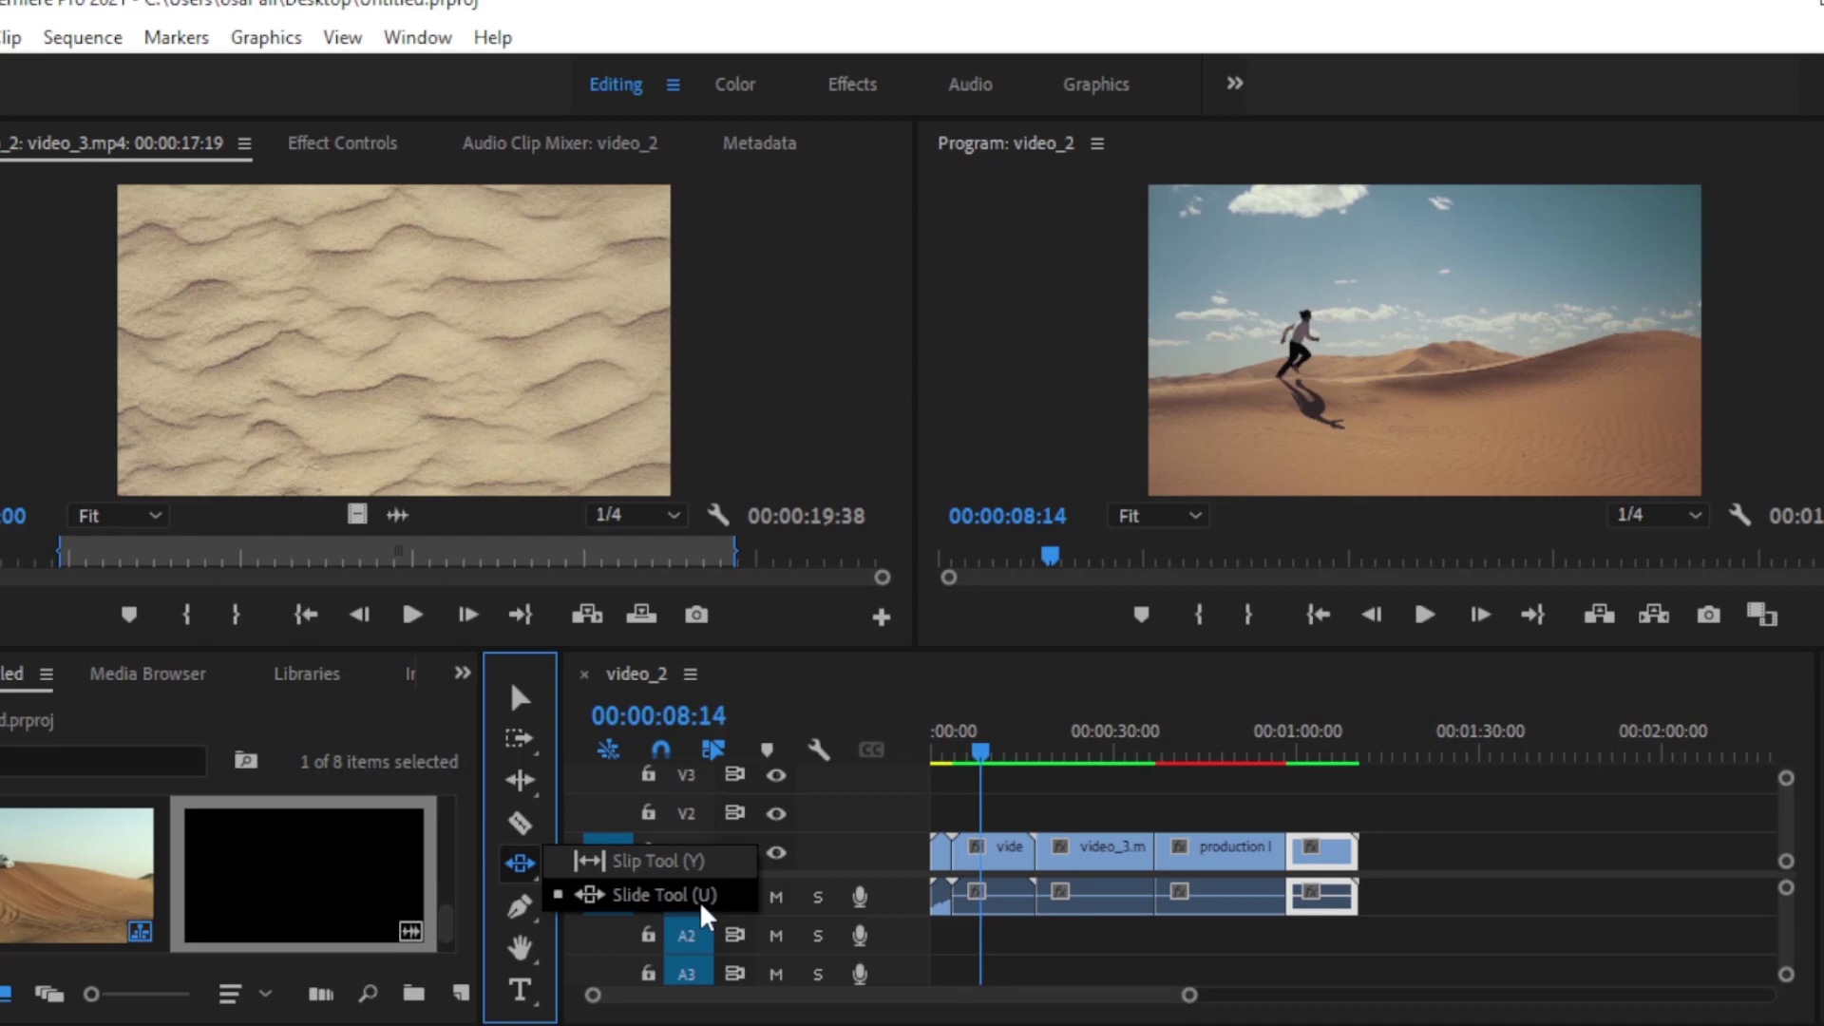
pyautogui.click(573, 888)
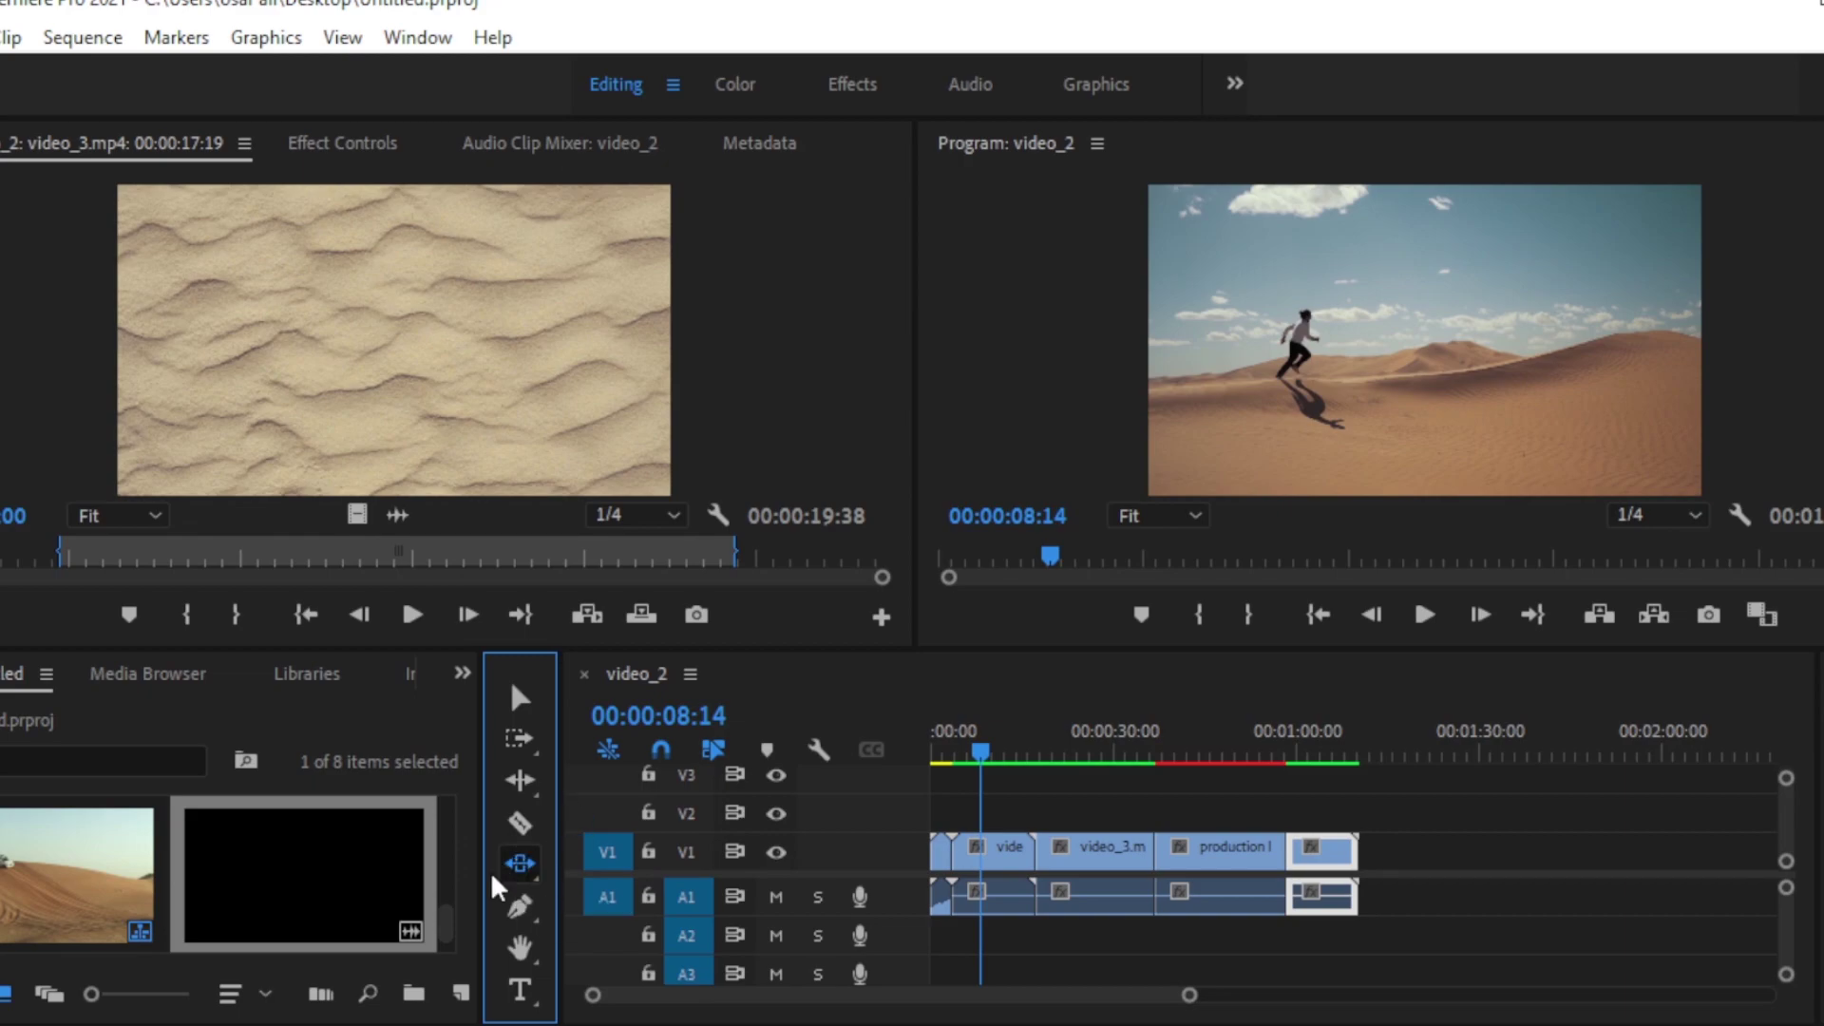
pyautogui.click(517, 864)
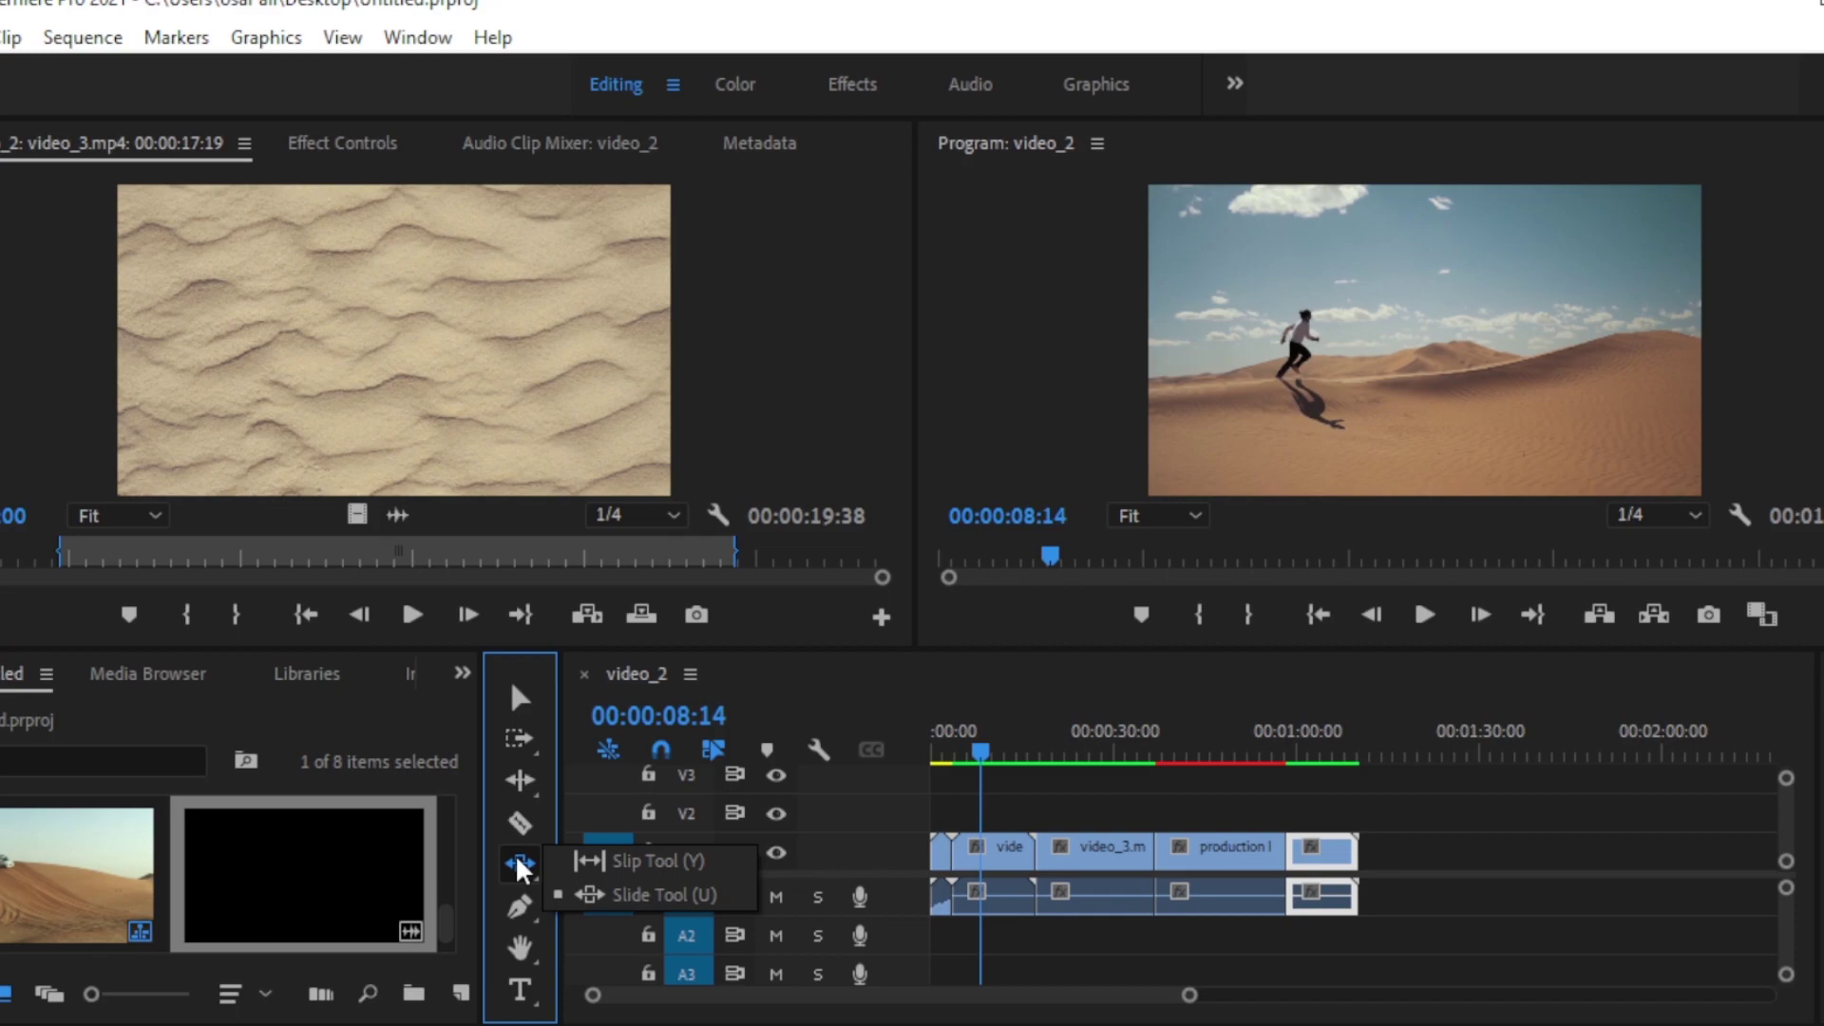
pyautogui.click(701, 889)
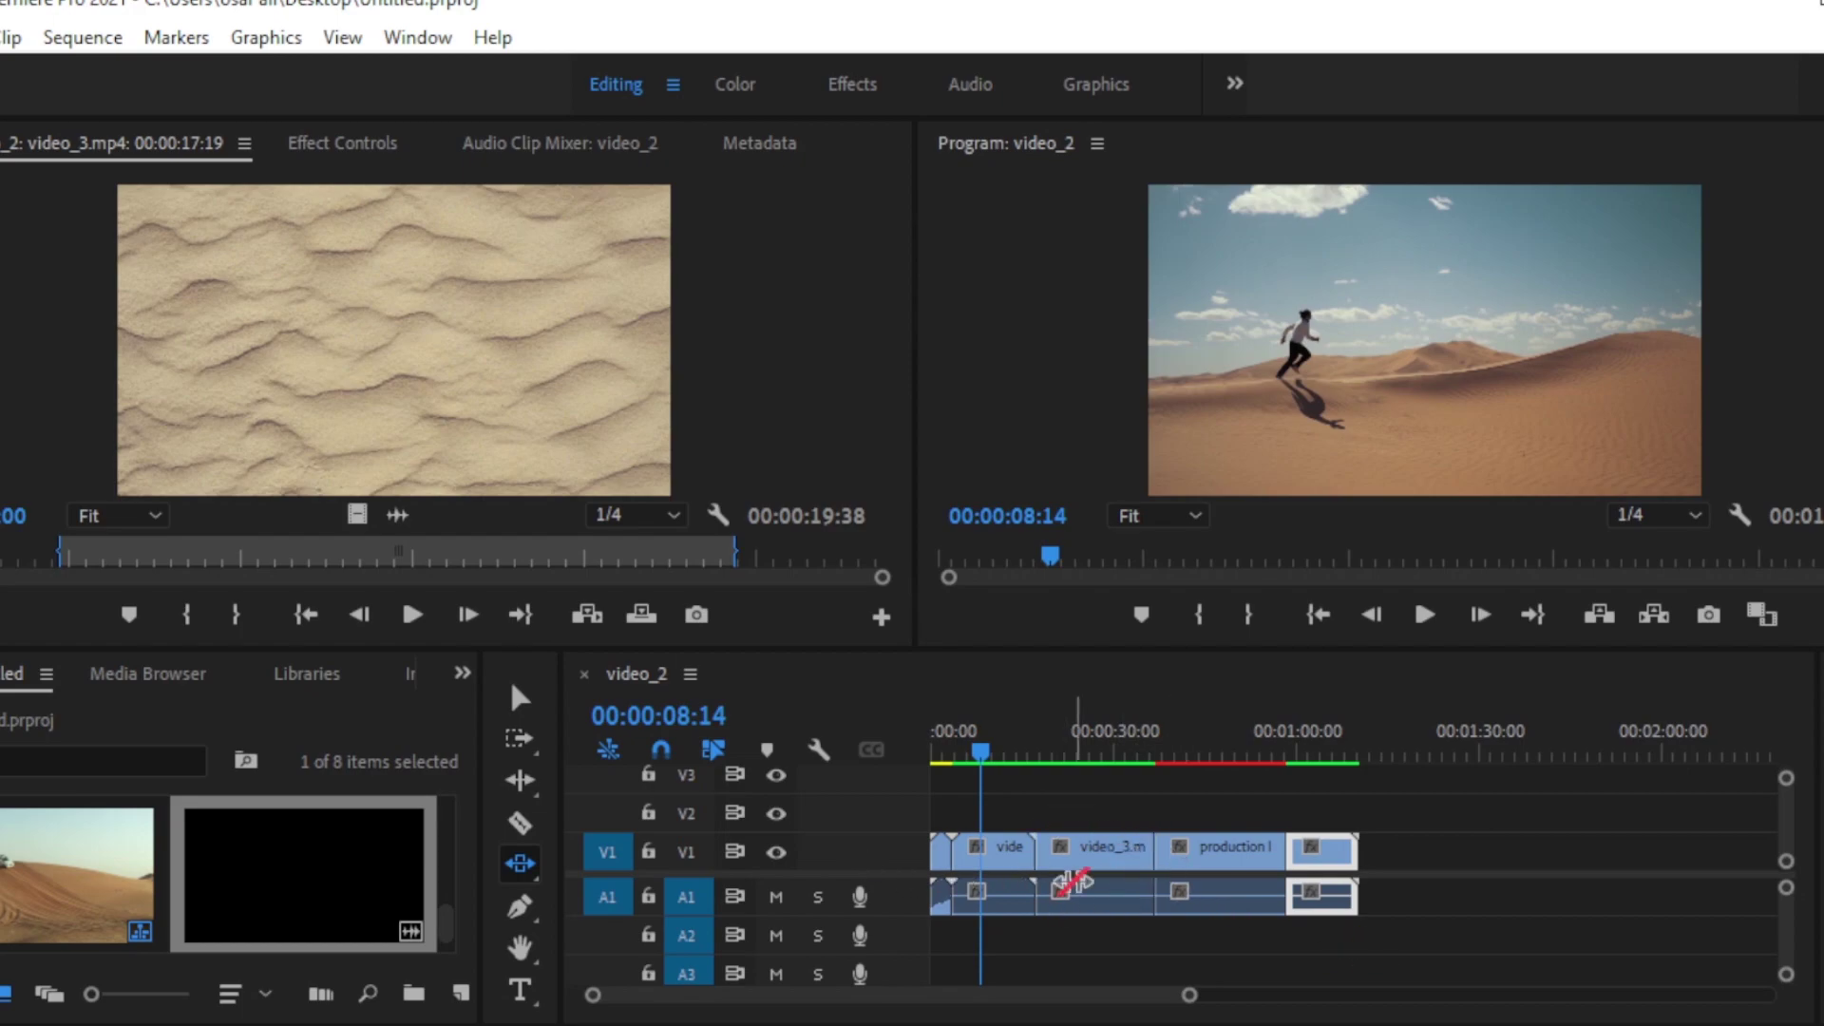
# - Slide the production ID-5077164.mp4 clip back and forth between its neighbours on V1, releasing it slightly later than where it started
pyautogui.click(1107, 853)
pyautogui.click(1201, 853)
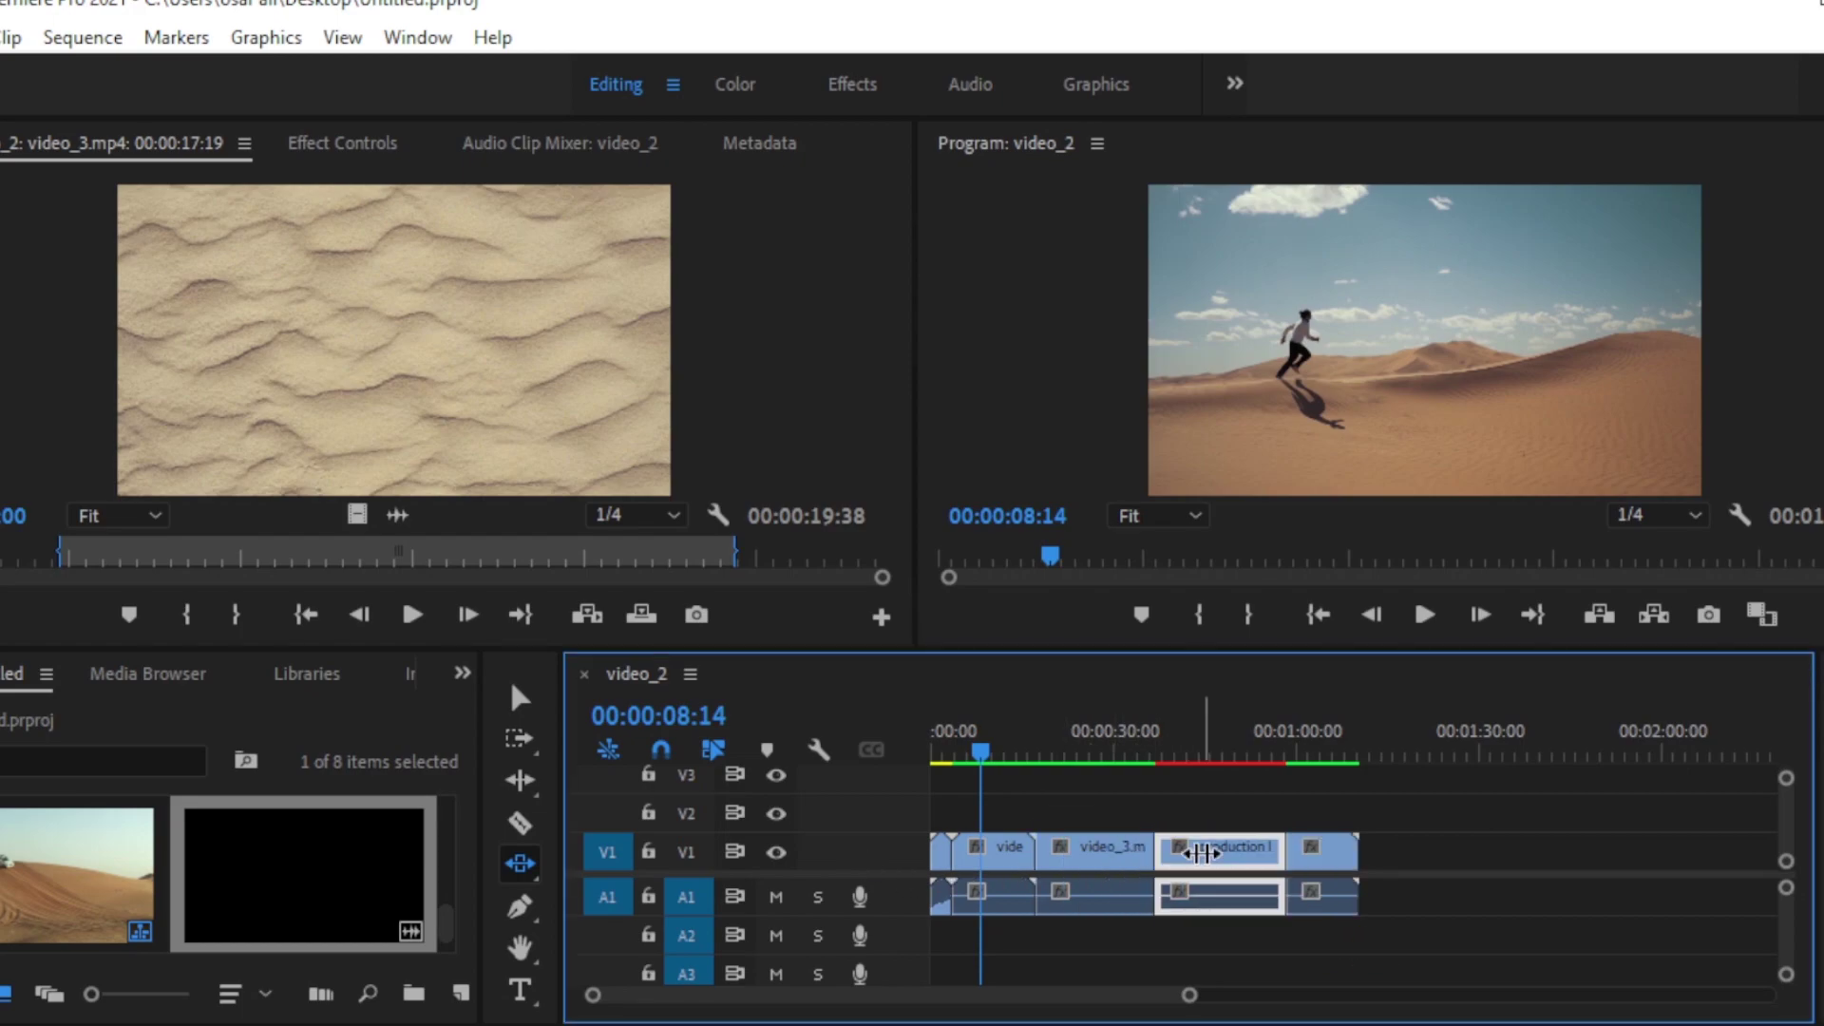
pyautogui.click(1086, 854)
pyautogui.click(1217, 808)
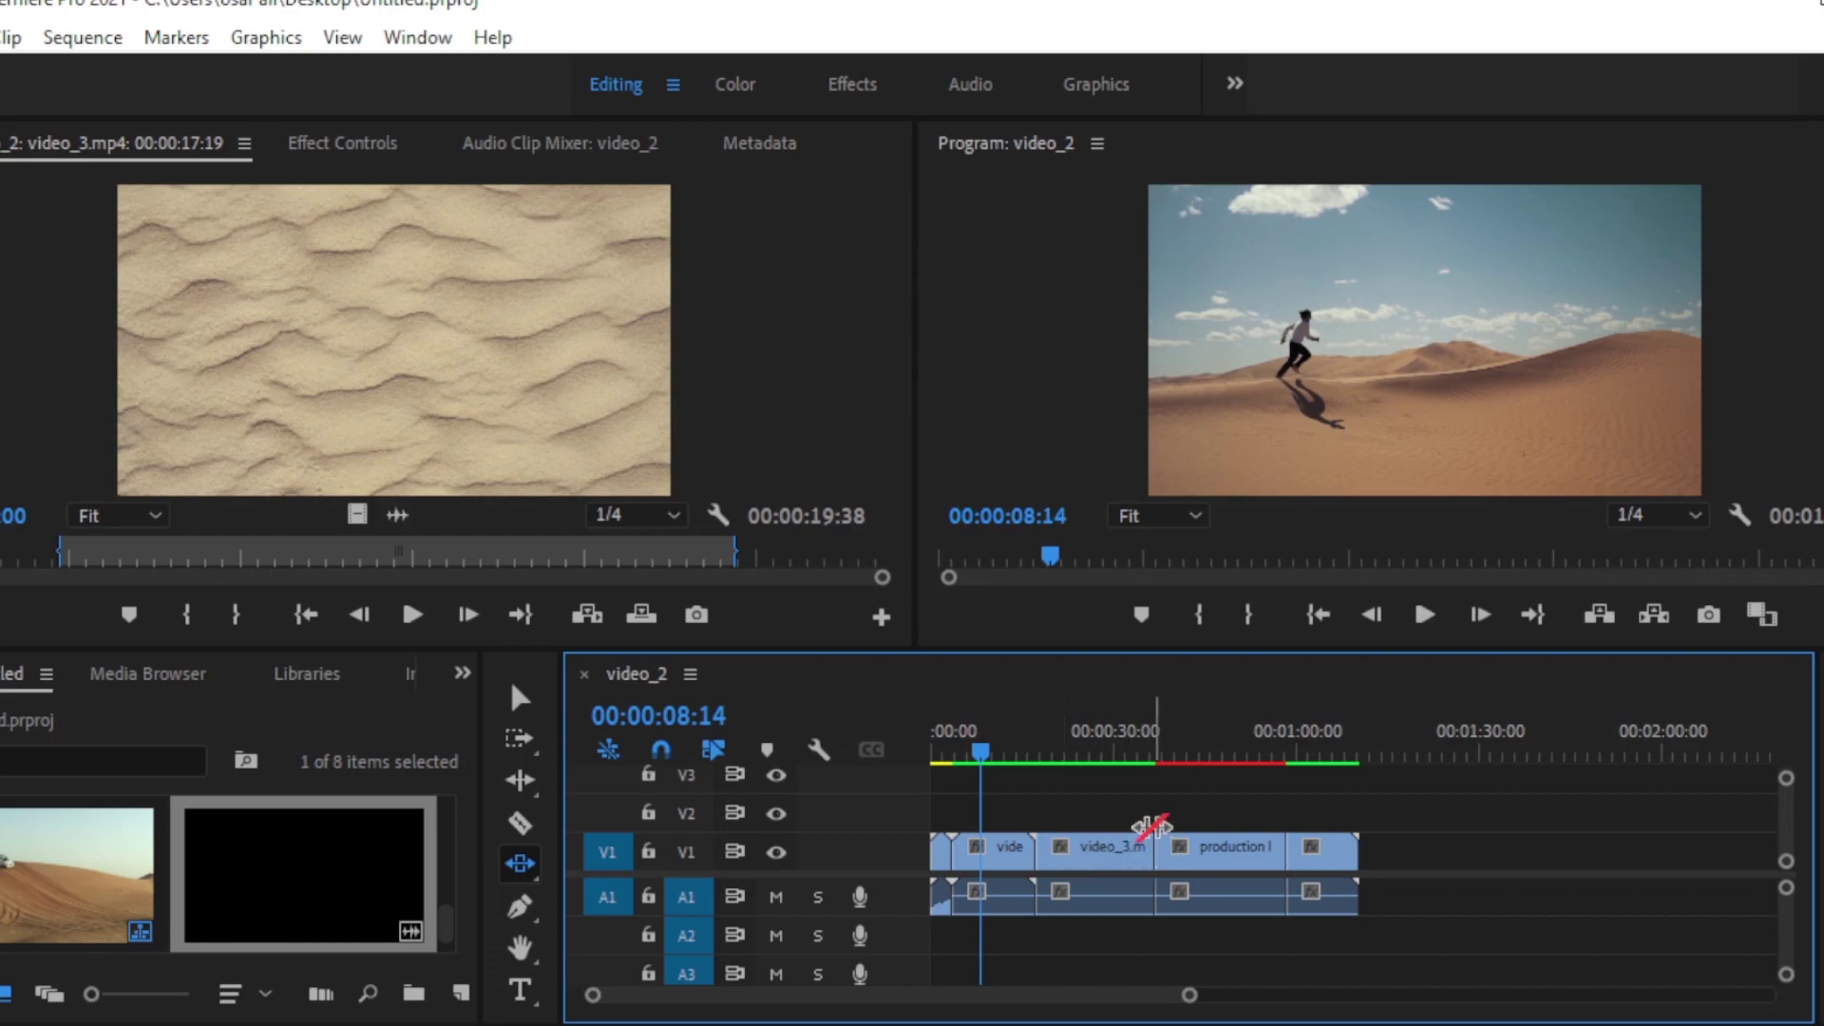
pyautogui.click(1225, 846)
pyautogui.click(1153, 848)
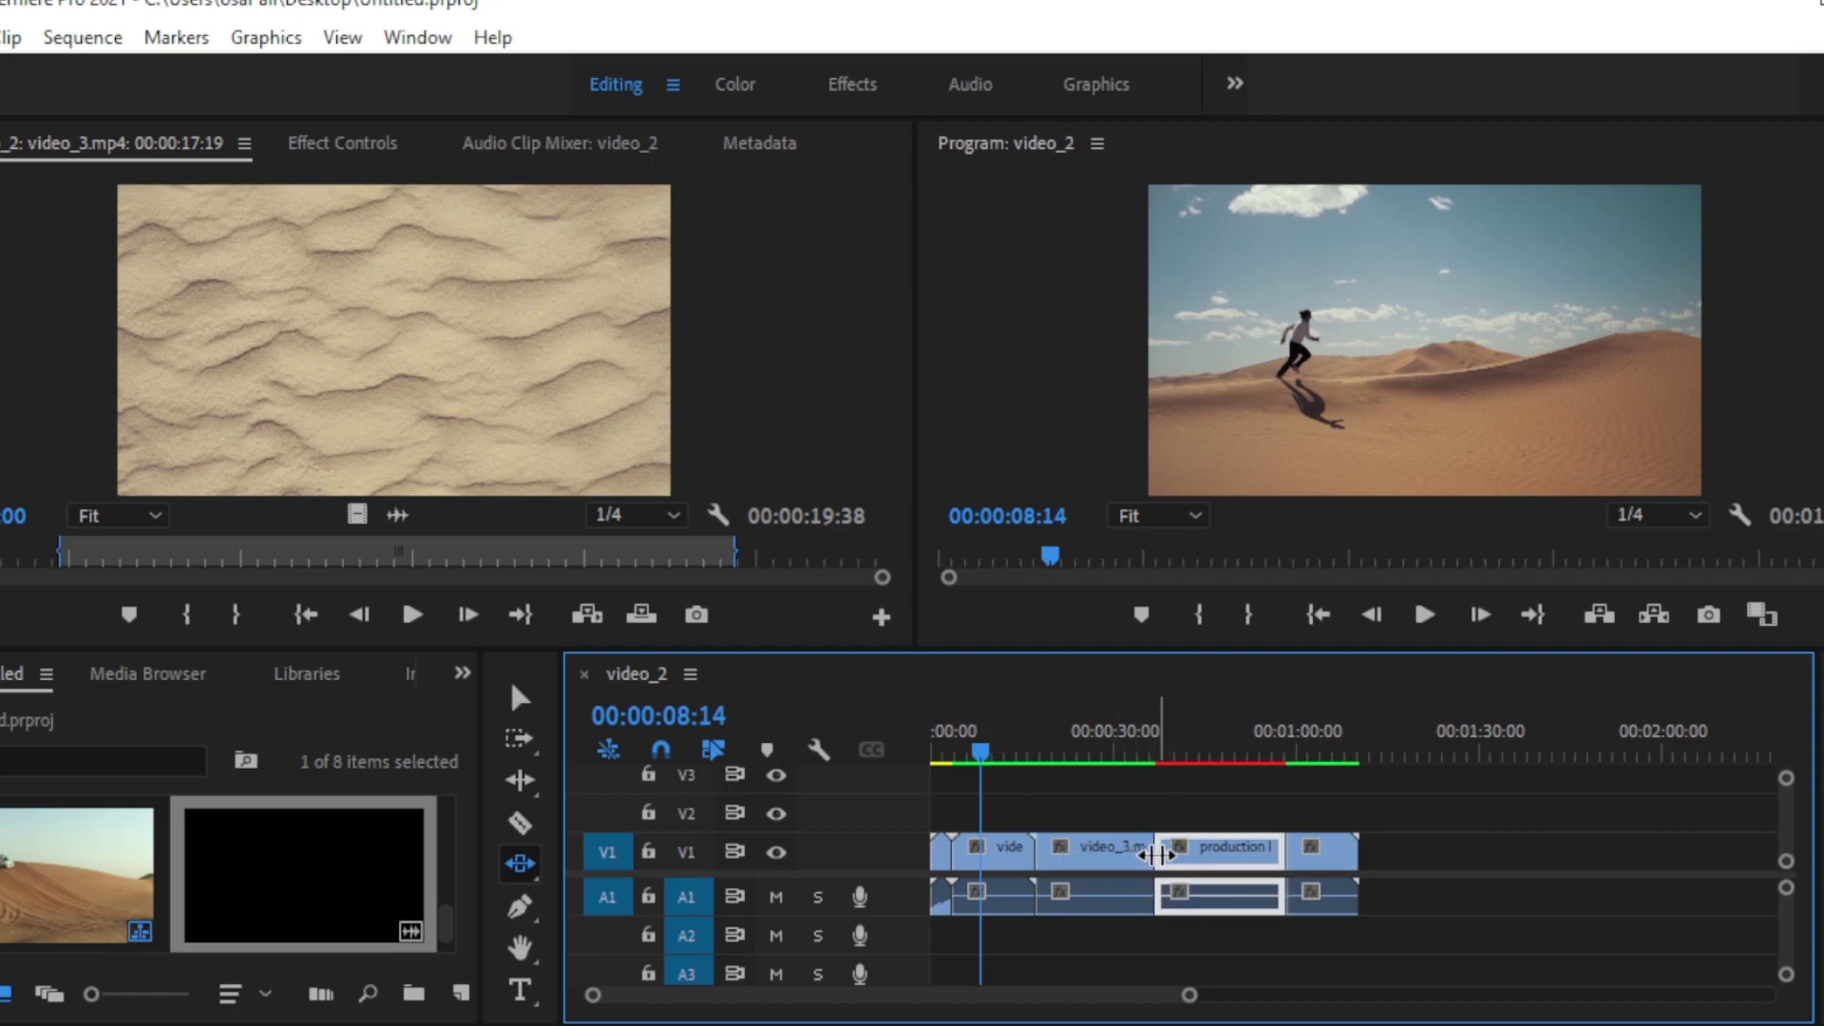
pyautogui.click(1152, 847)
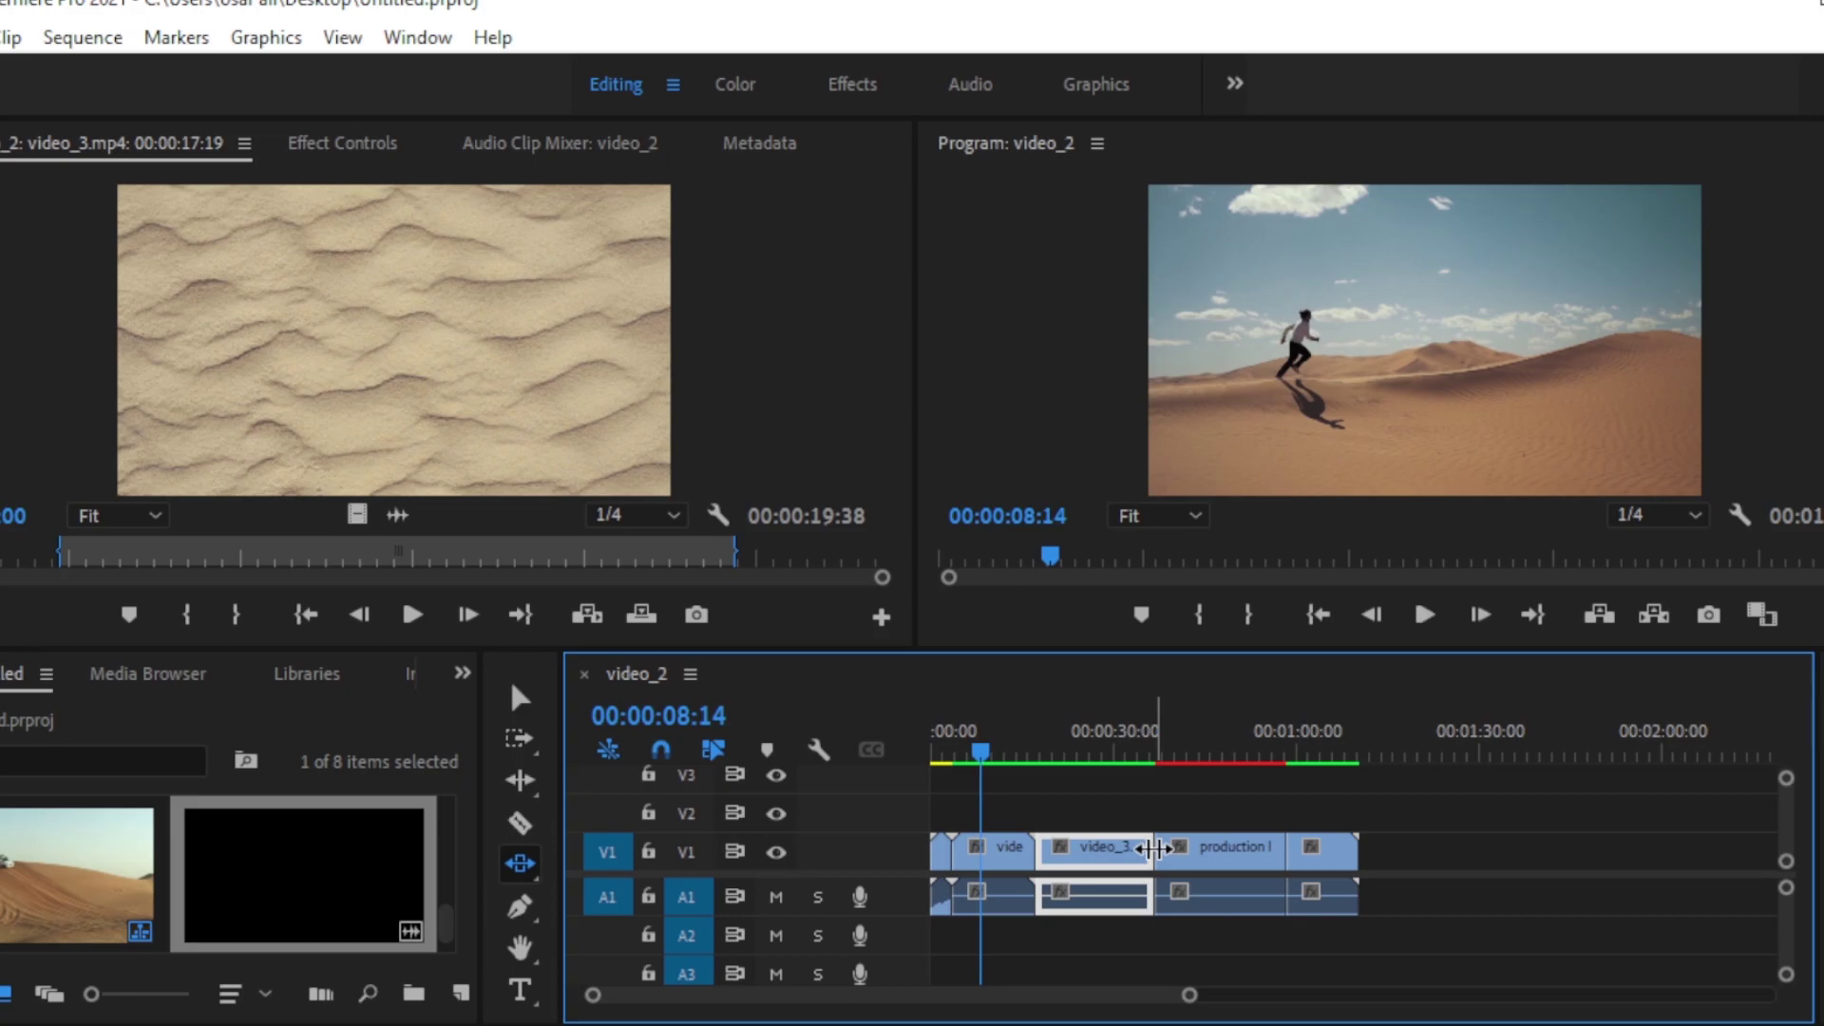
pyautogui.click(1157, 849)
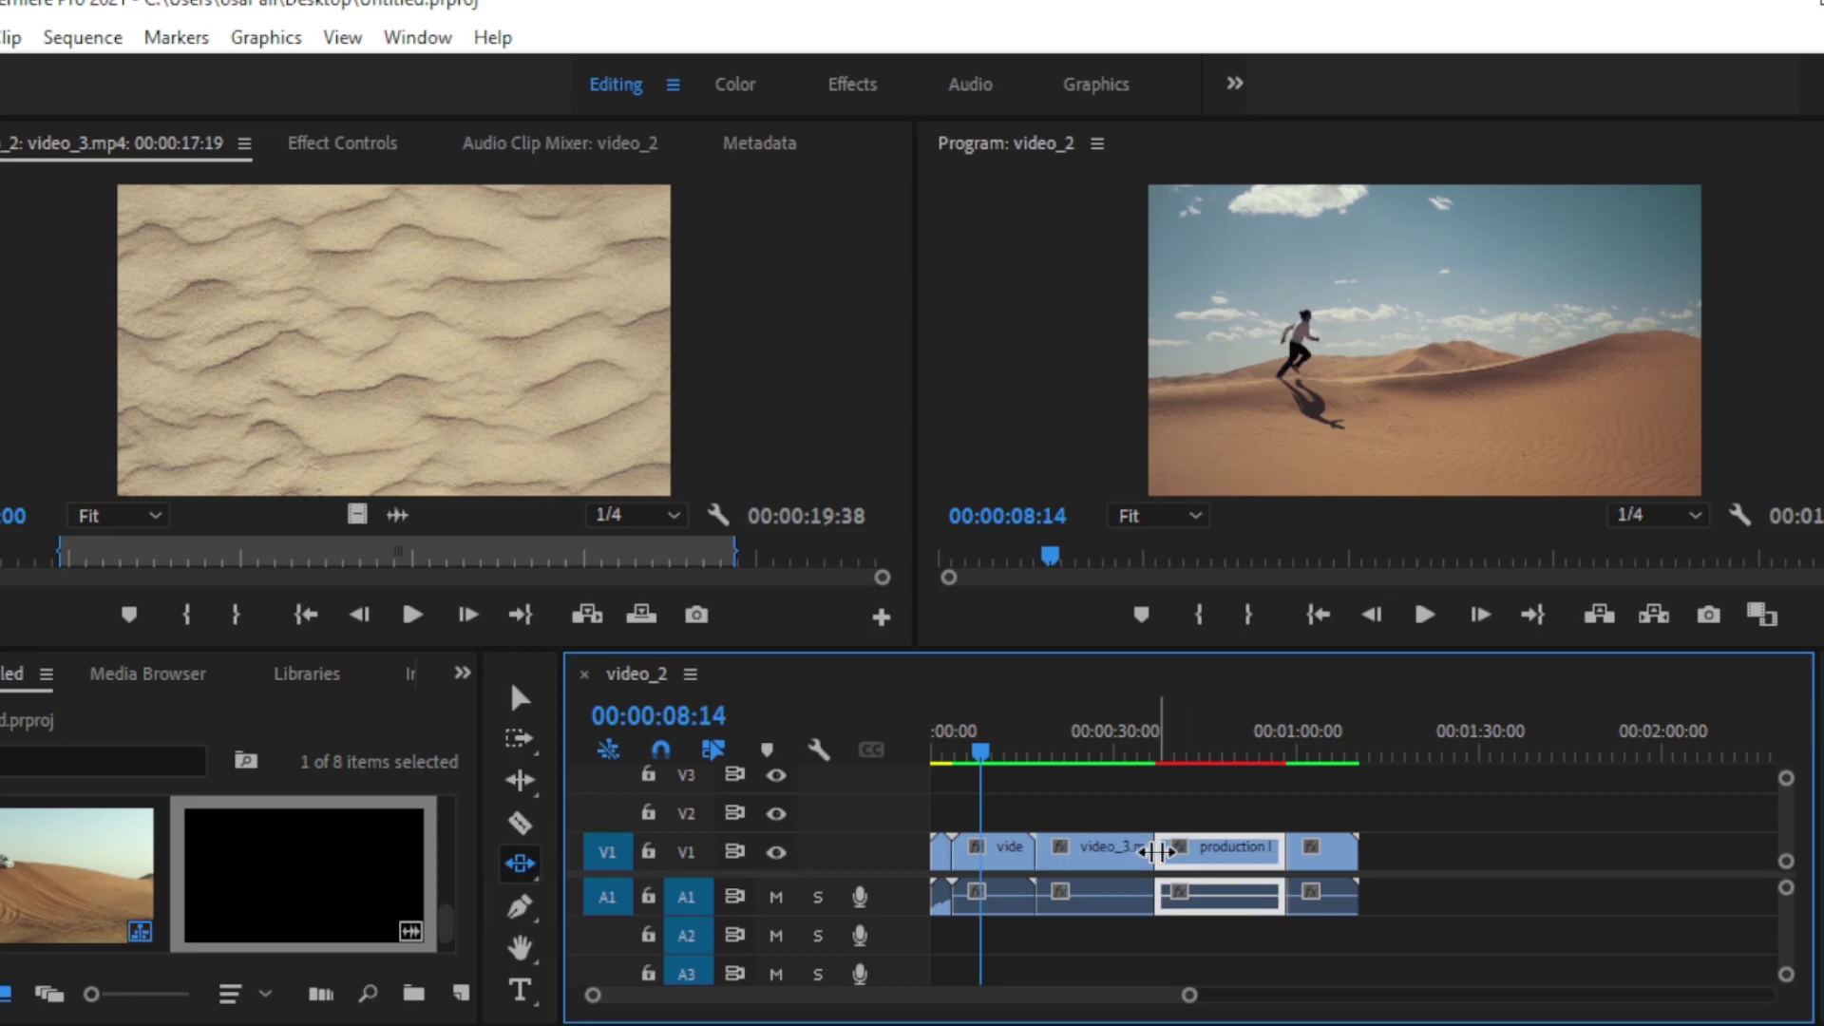
pyautogui.moveTo(1157, 850)
pyautogui.mouseDown()
pyautogui.moveTo(1127, 872)
pyautogui.moveTo(1146, 870)
pyautogui.mouseUp()
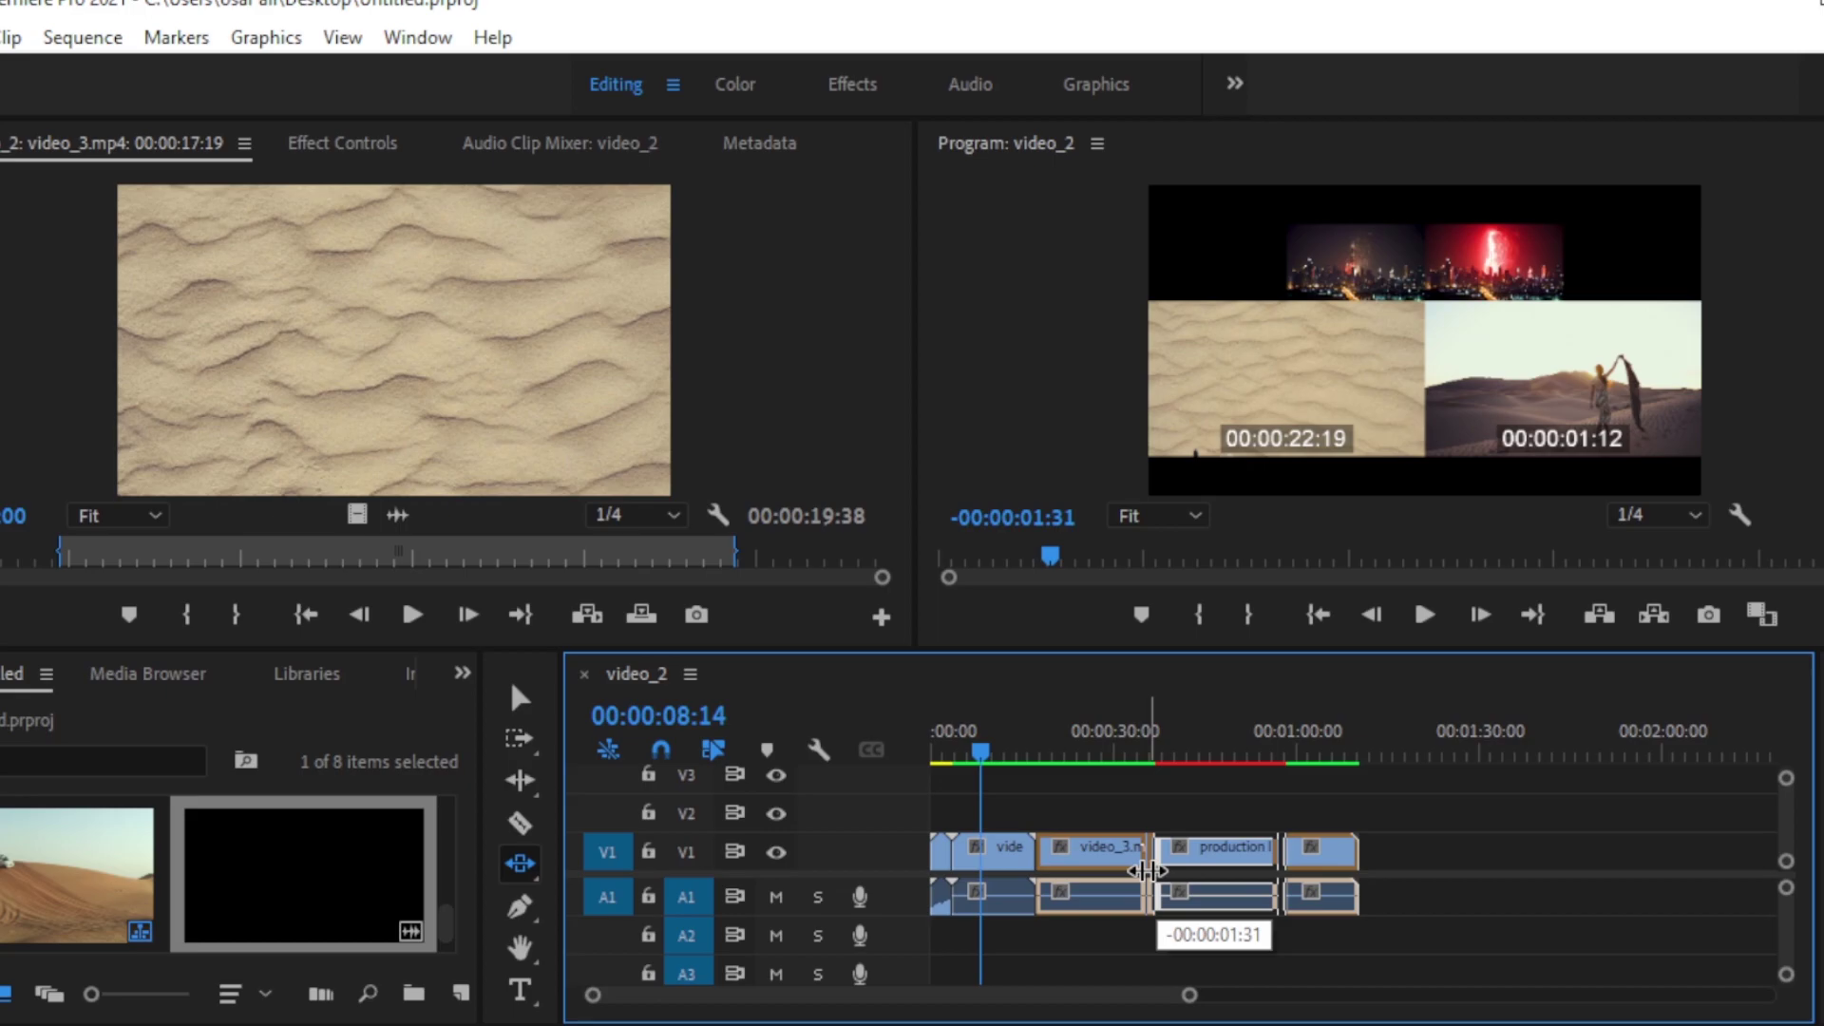
pyautogui.moveTo(1146, 870)
pyautogui.mouseDown()
pyautogui.moveTo(1161, 876)
pyautogui.moveTo(1141, 876)
pyautogui.mouseUp()
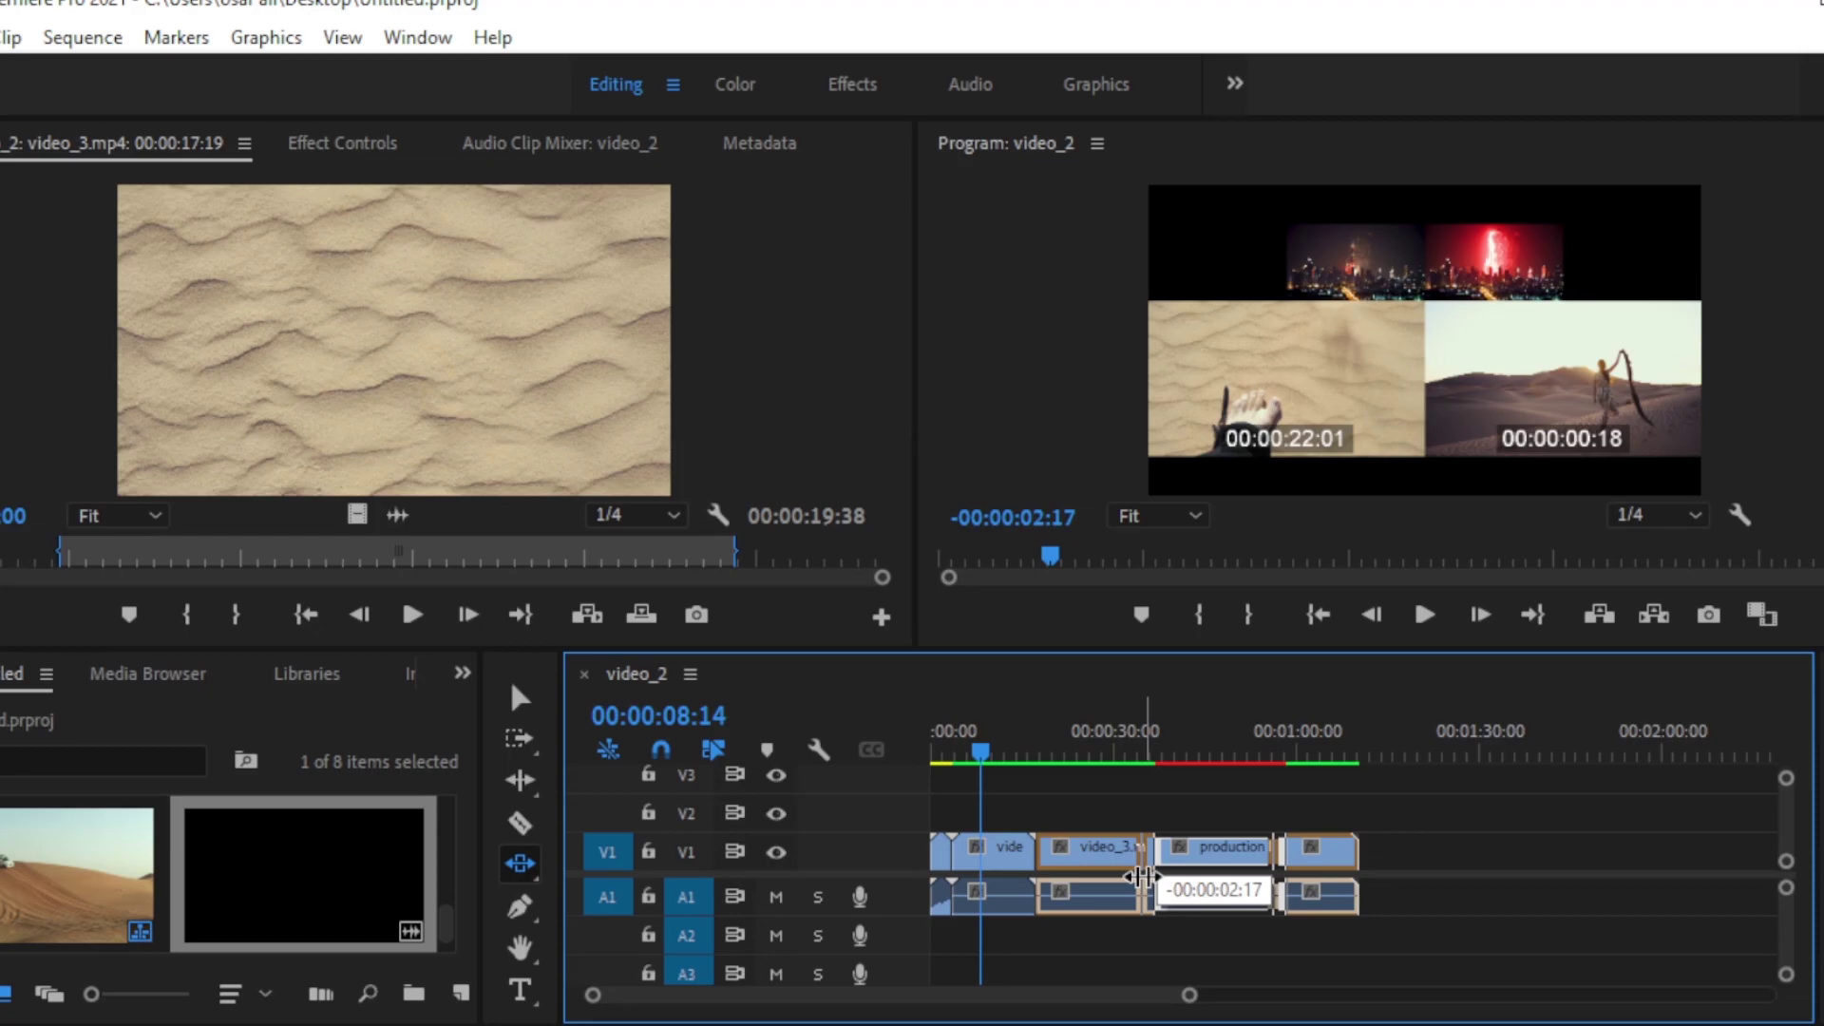
pyautogui.moveTo(1137, 875)
pyautogui.mouseDown()
pyautogui.moveTo(1163, 873)
pyautogui.moveTo(1108, 866)
pyautogui.moveTo(1170, 882)
pyautogui.moveTo(1140, 868)
pyautogui.mouseUp()
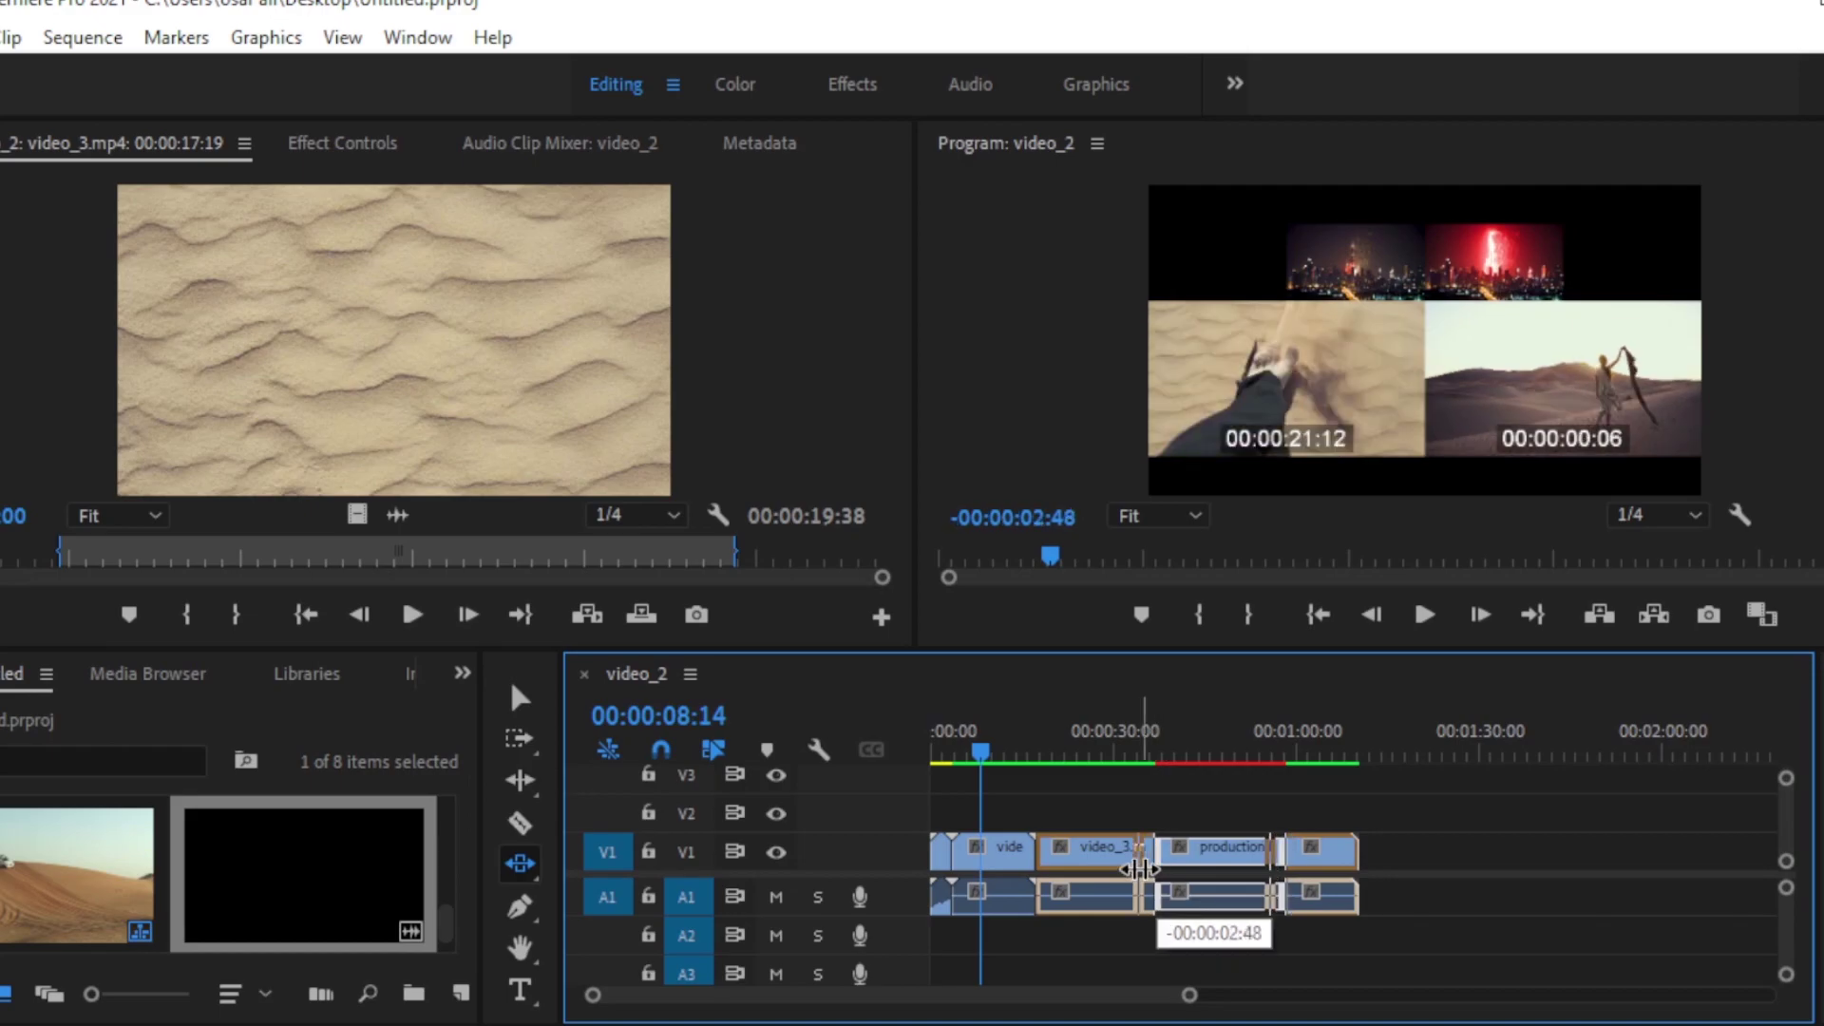
pyautogui.moveTo(1140, 868)
pyautogui.mouseDown()
pyautogui.moveTo(1161, 860)
pyautogui.moveTo(1117, 868)
pyautogui.mouseUp()
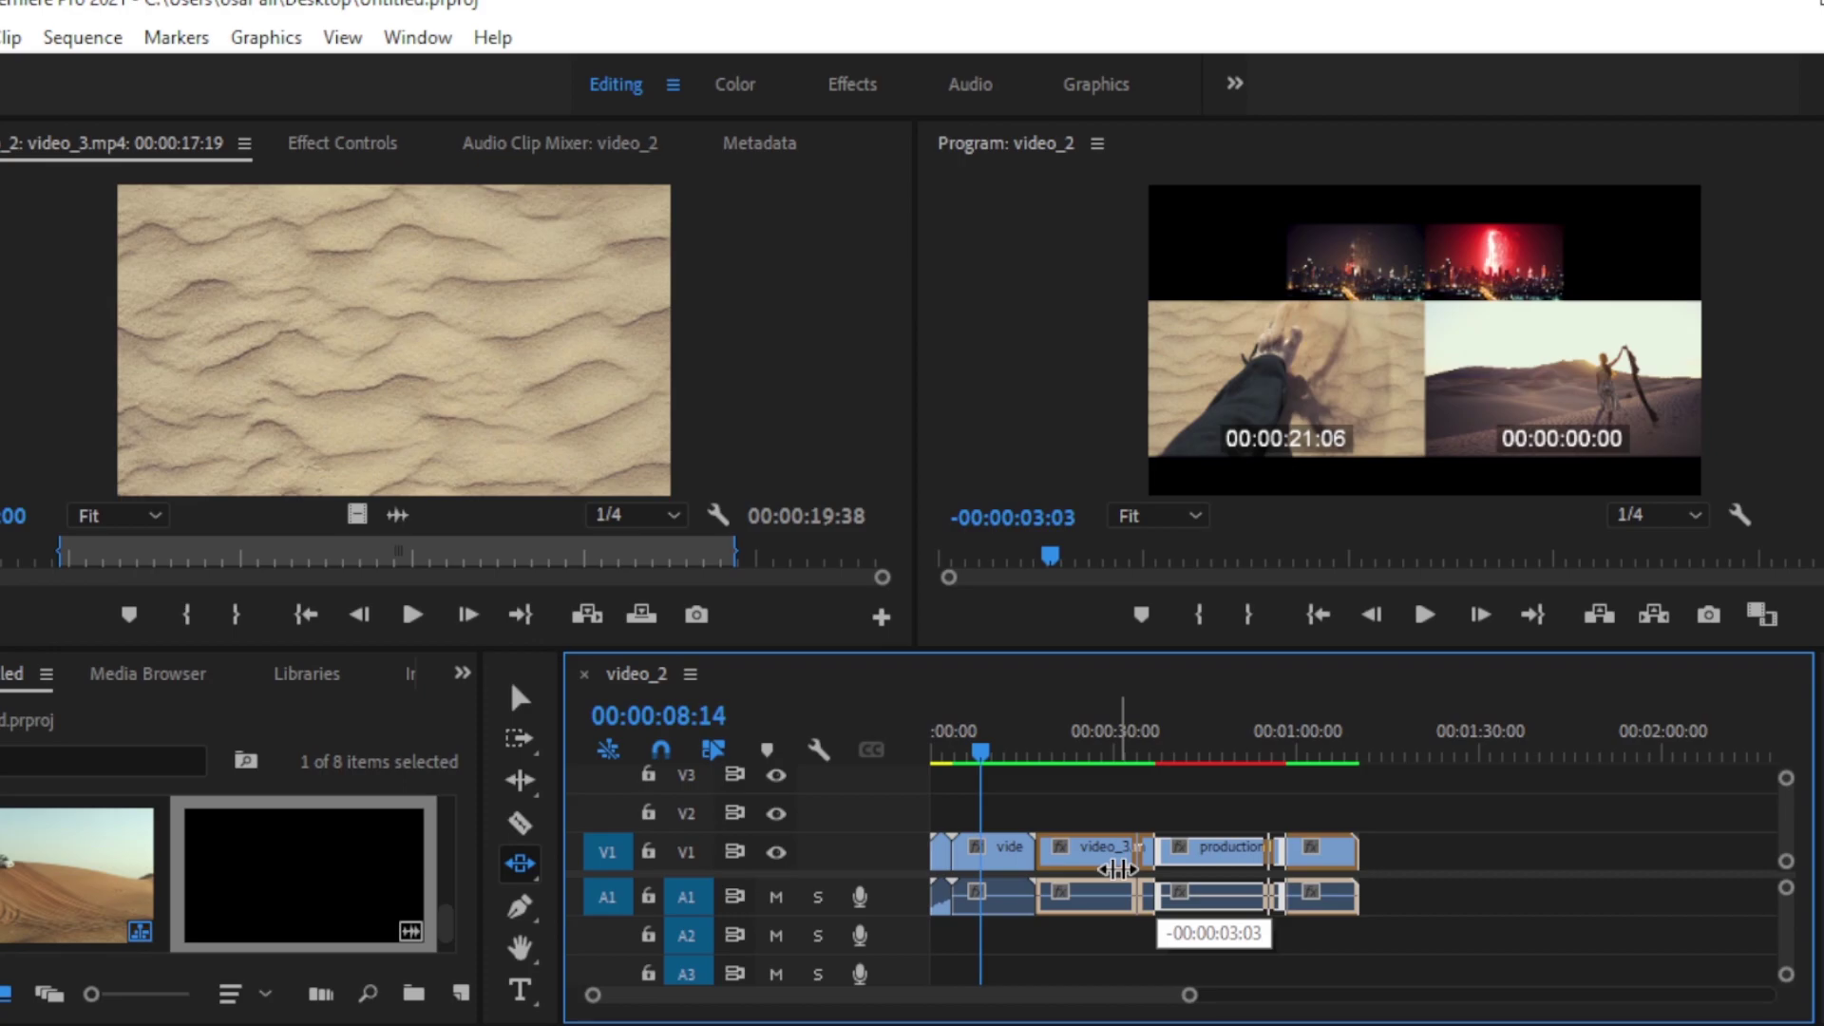
pyautogui.moveTo(1117, 868)
pyautogui.mouseDown()
pyautogui.moveTo(1138, 868)
pyautogui.moveTo(1108, 863)
pyautogui.mouseUp()
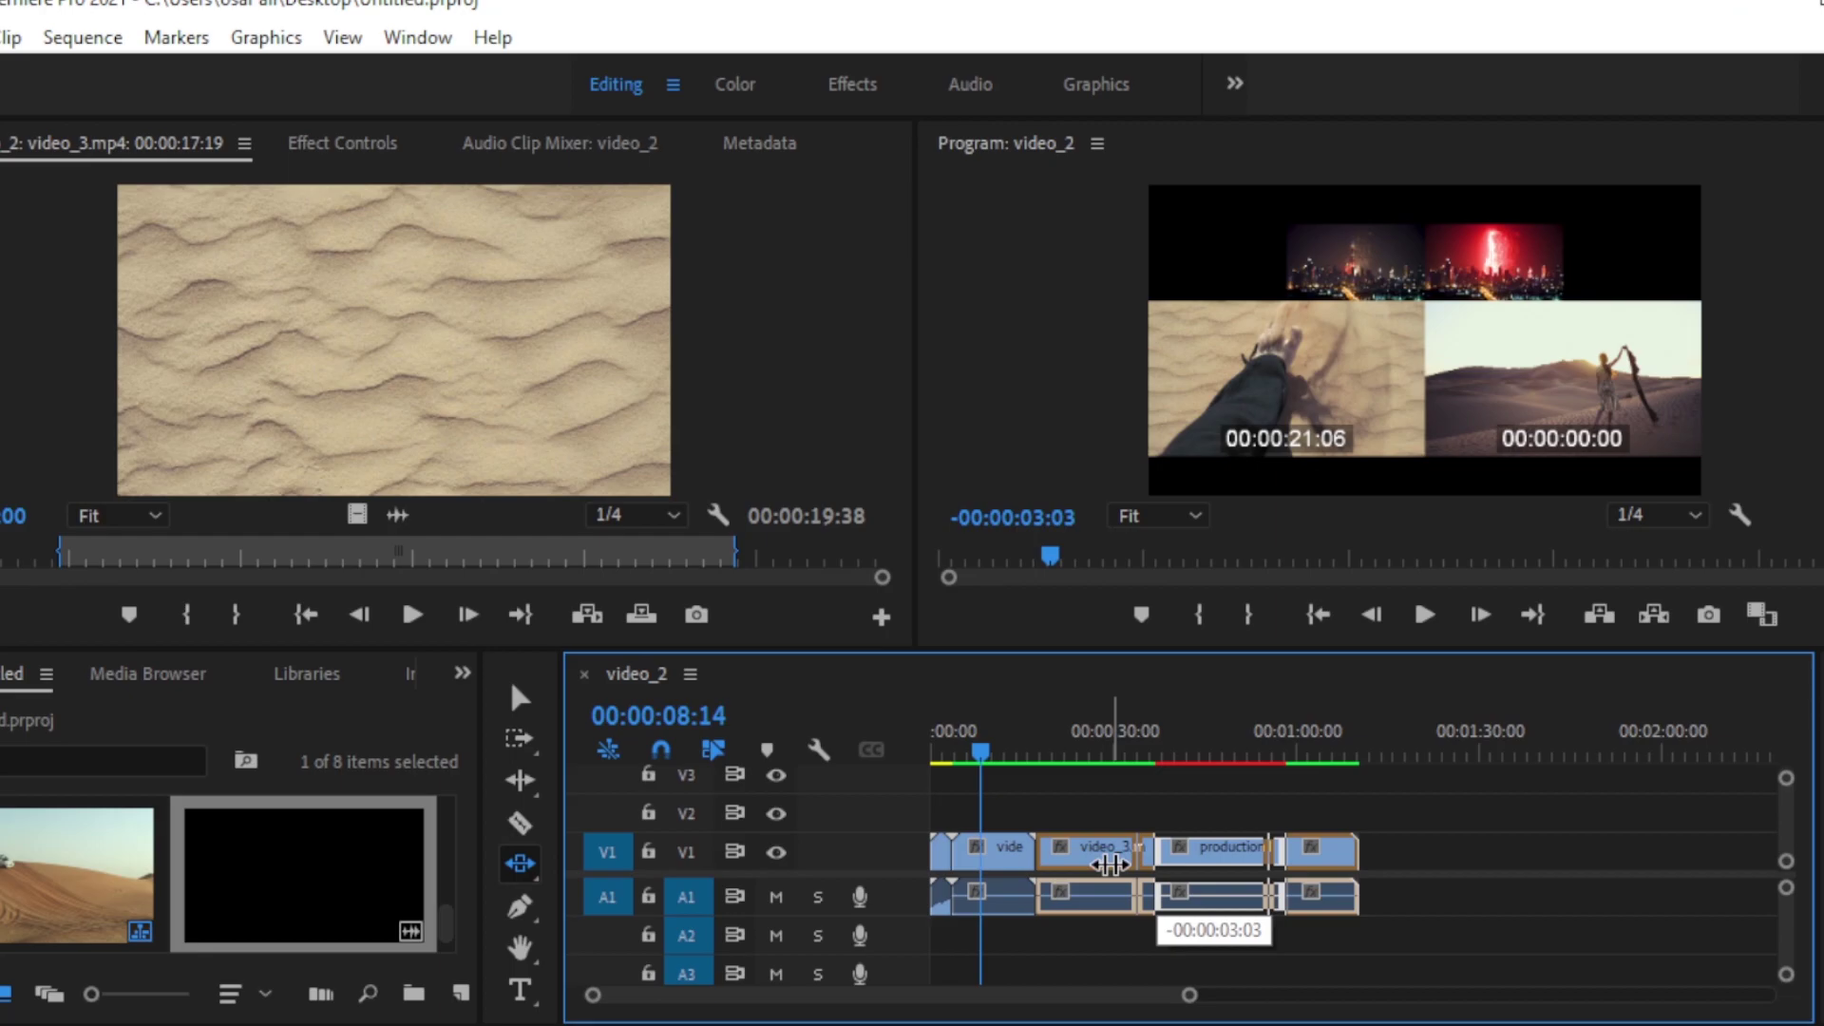
pyautogui.moveTo(1109, 863); pyautogui.dragTo(1106, 862)
pyautogui.moveTo(1107, 862); pyautogui.dragTo(1108, 860)
pyautogui.moveTo(1108, 860)
pyautogui.mouseDown()
pyautogui.moveTo(1144, 864)
pyautogui.moveTo(1099, 870)
pyautogui.mouseUp()
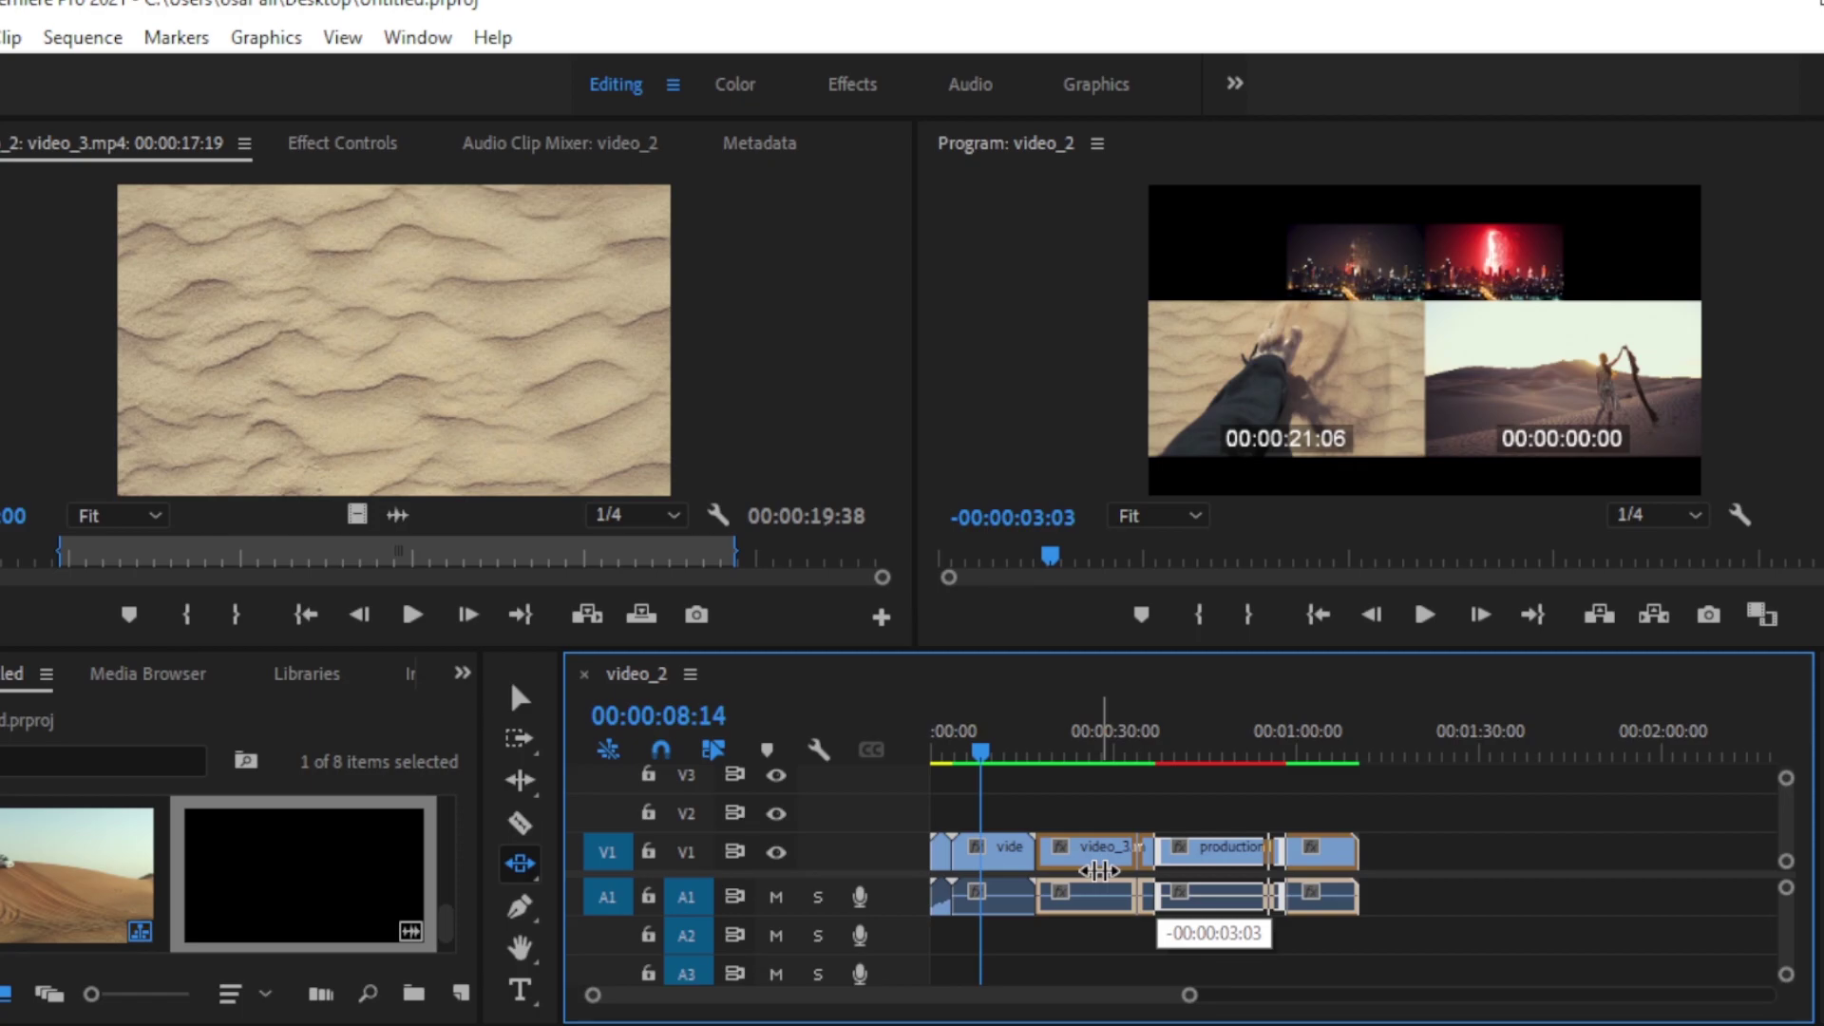
pyautogui.moveTo(1099, 870); pyautogui.dragTo(1114, 866)
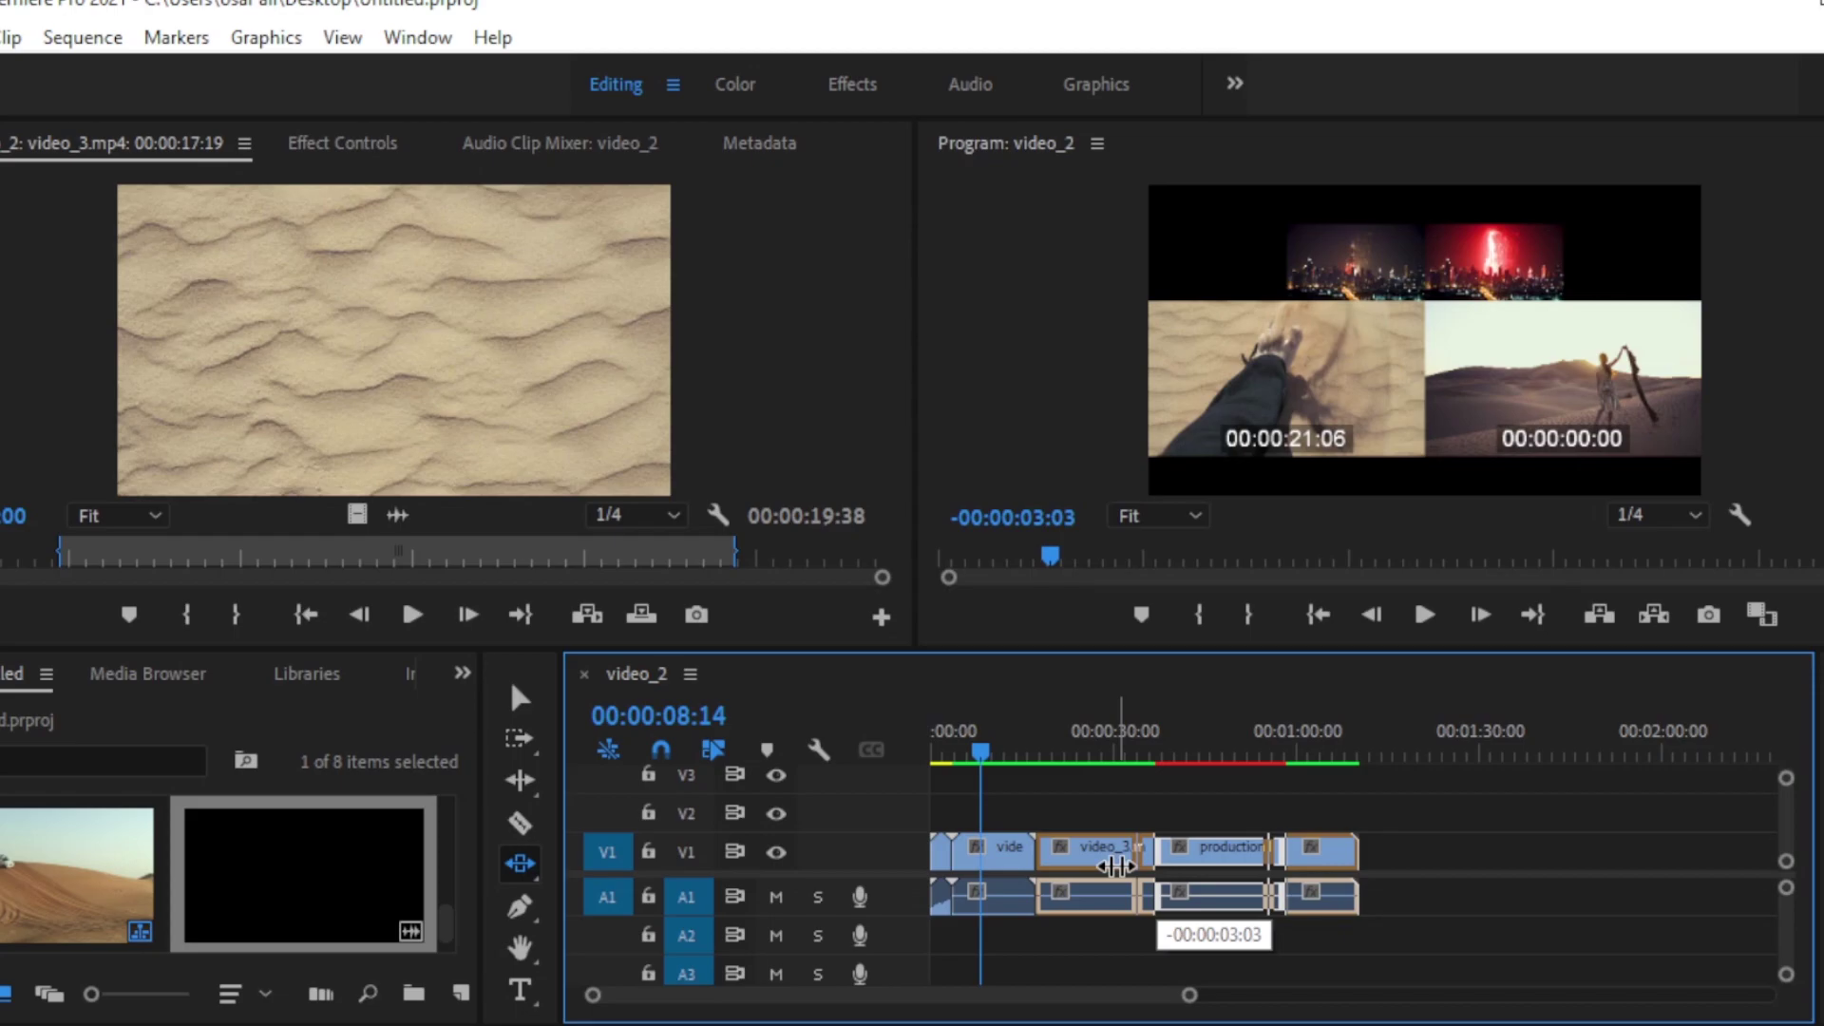
pyautogui.moveTo(1115, 865)
pyautogui.mouseDown()
pyautogui.moveTo(1086, 855)
pyautogui.moveTo(1098, 817)
pyautogui.moveTo(1100, 890)
pyautogui.moveTo(1113, 861)
pyautogui.mouseUp()
pyautogui.moveTo(1113, 861)
pyautogui.mouseDown()
pyautogui.moveTo(1176, 860)
pyautogui.moveTo(1041, 855)
pyautogui.moveTo(1095, 884)
pyautogui.mouseUp()
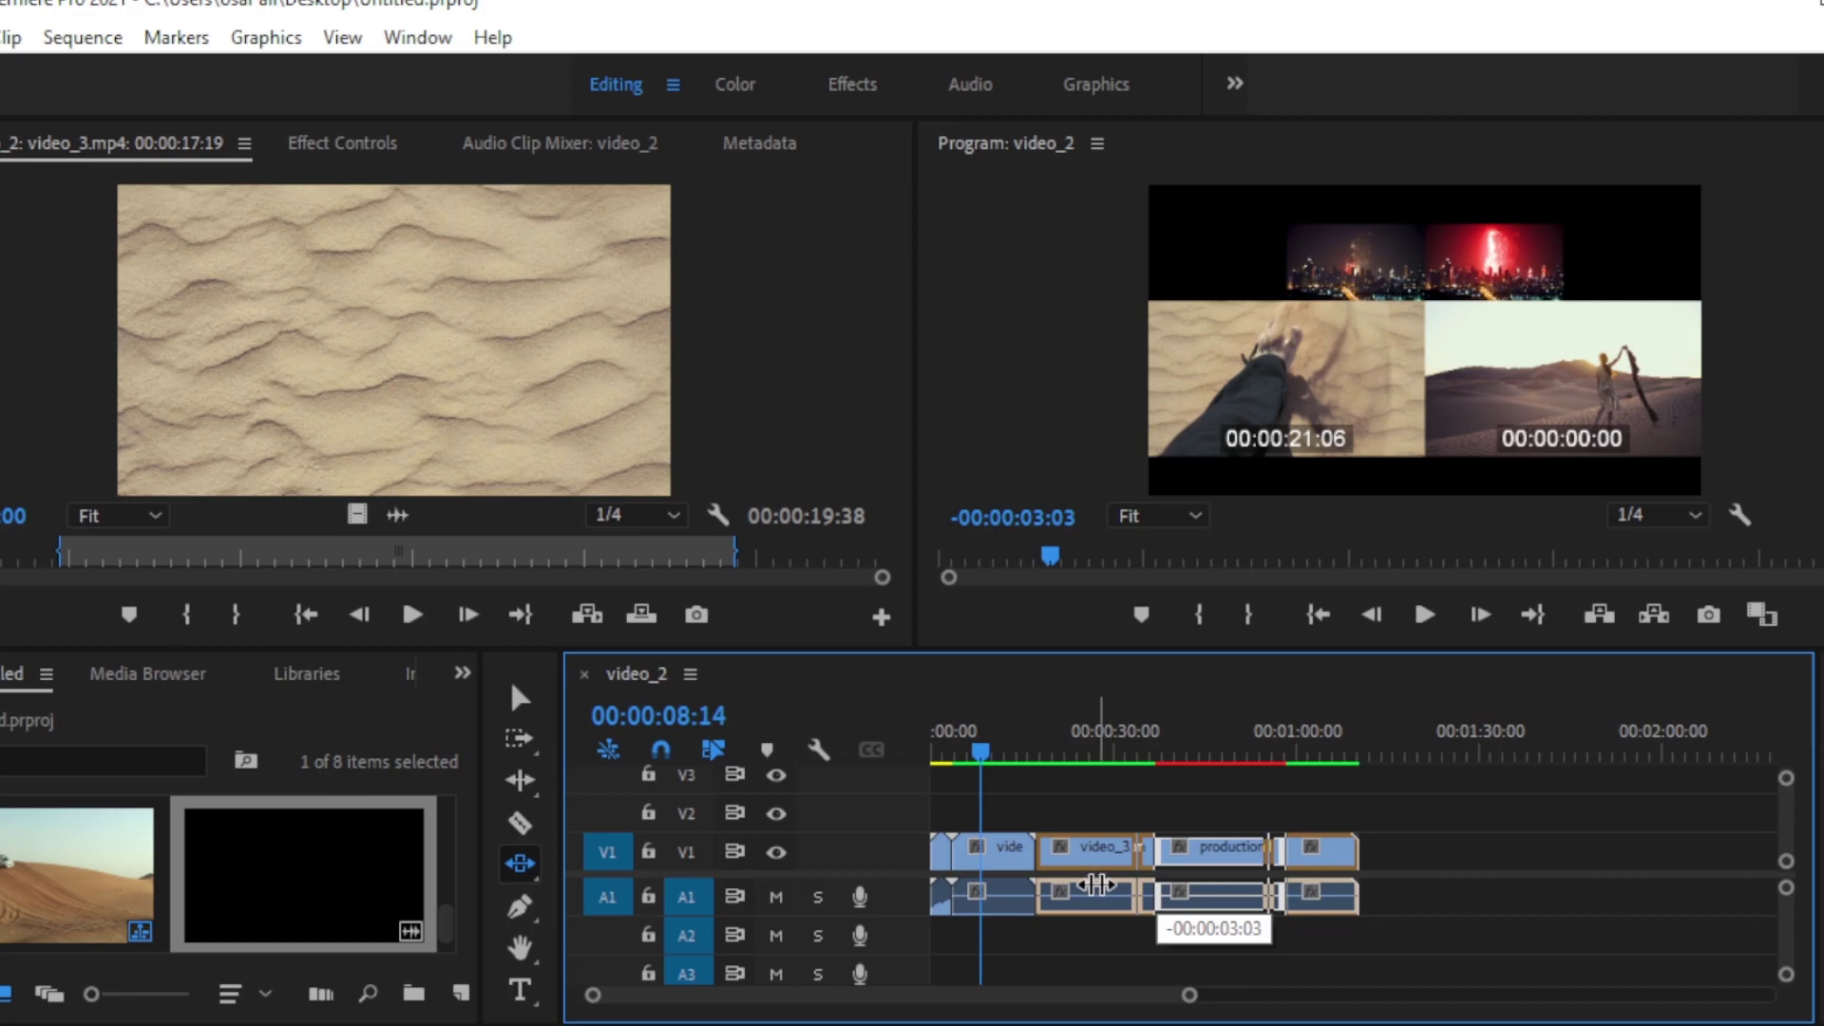
pyautogui.moveTo(1095, 885); pyautogui.dragTo(1116, 894)
pyautogui.moveTo(1116, 894); pyautogui.dragTo(1097, 884)
pyautogui.moveTo(1098, 884); pyautogui.dragTo(1155, 884)
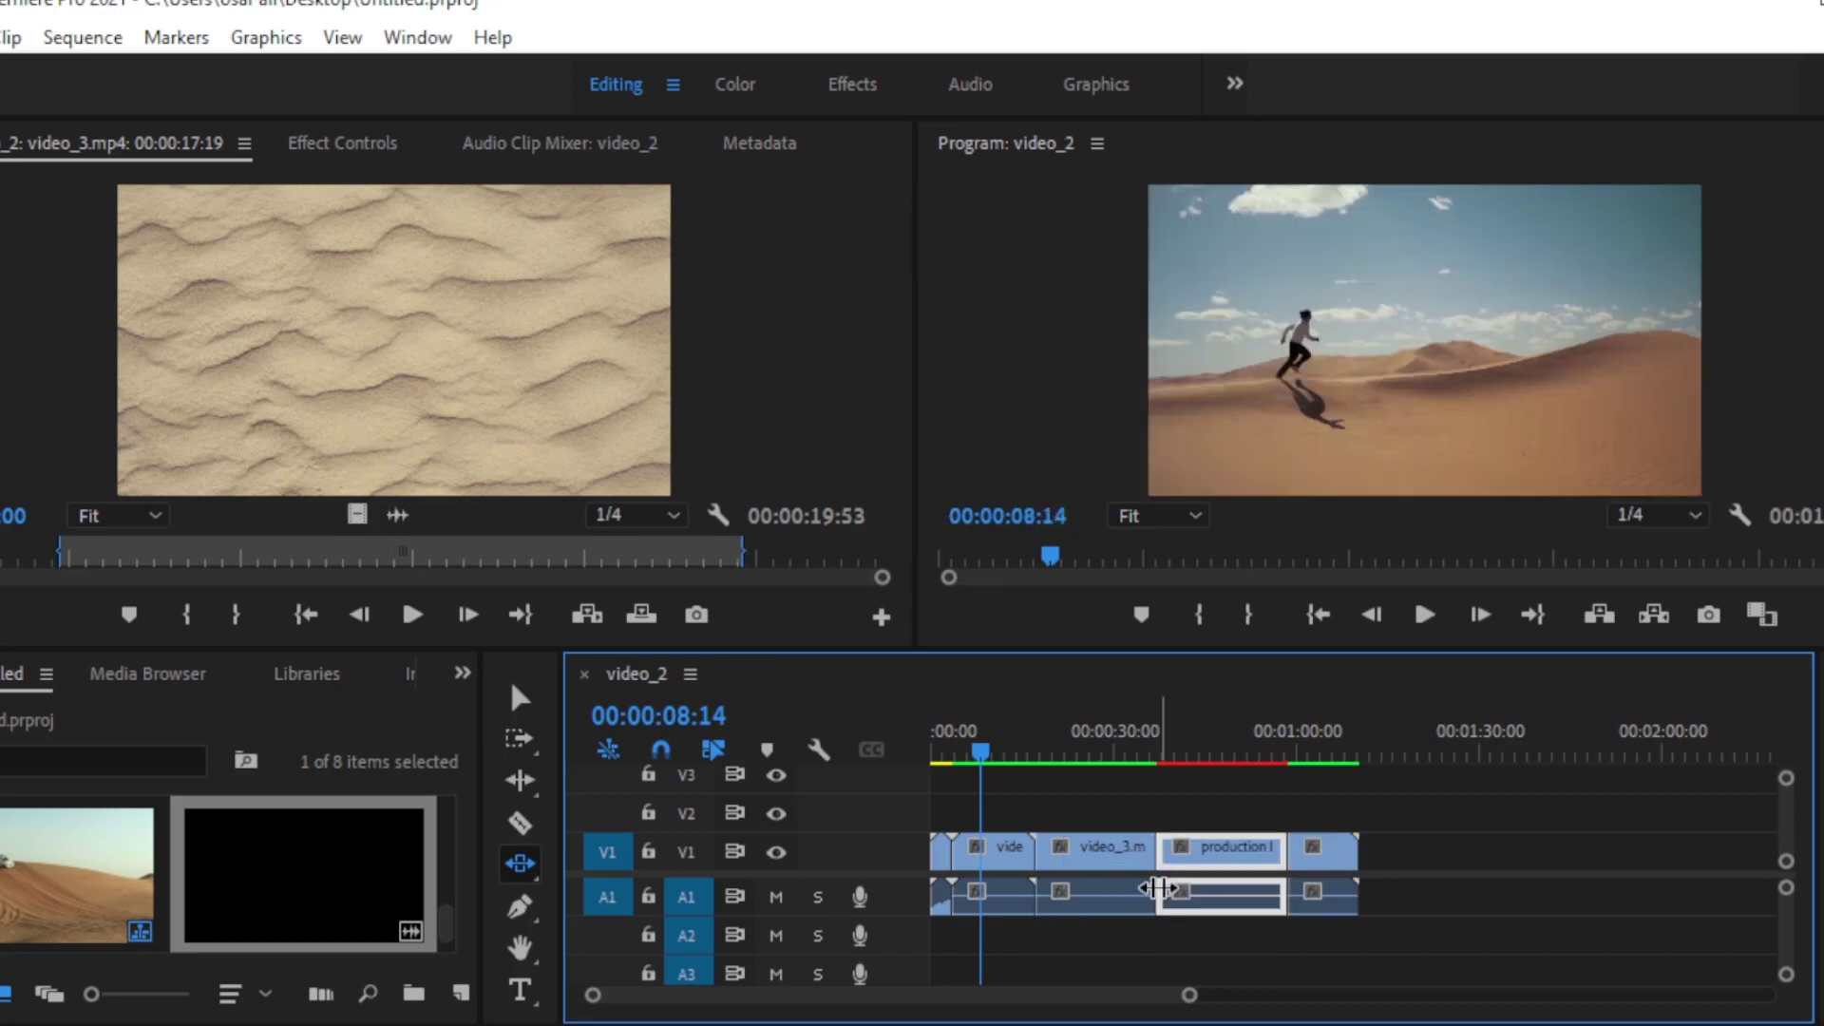
pyautogui.click(1197, 805)
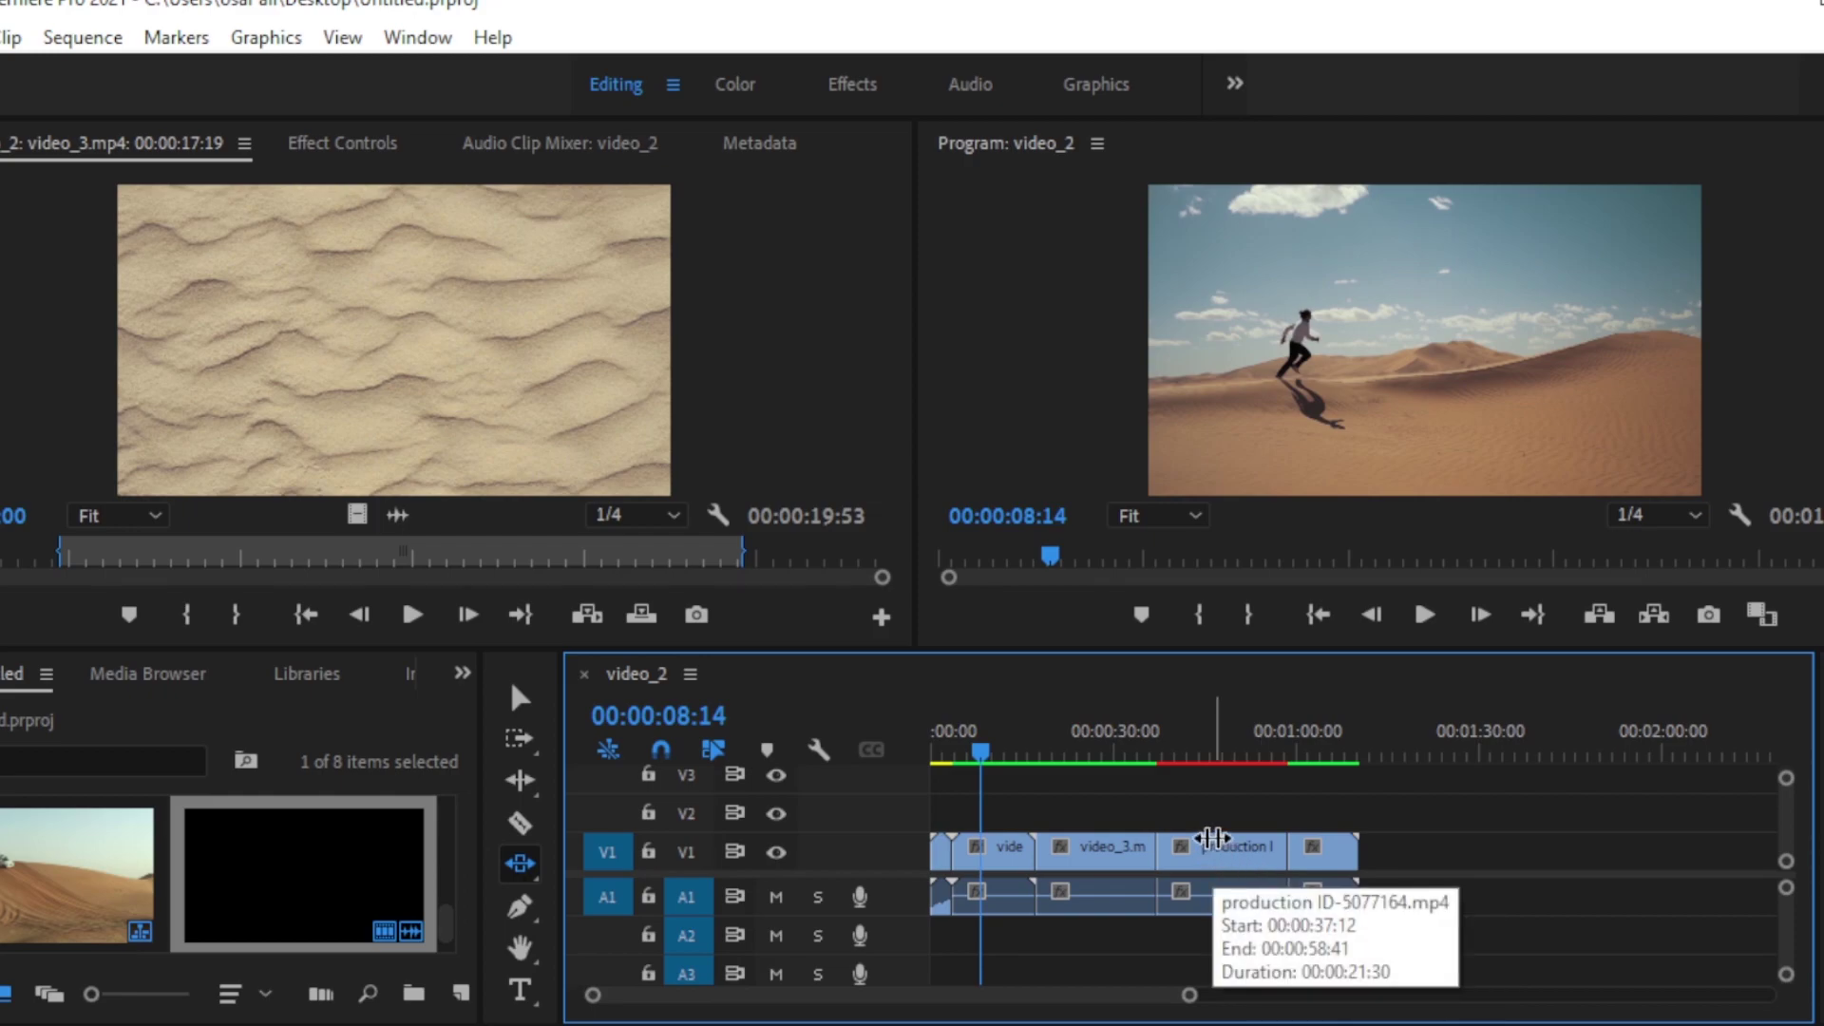
# - Try sliding the production ID-5077164.mp4 clip earlier over the end of video_3.mp4, and undo the slide
pyautogui.click(1160, 846)
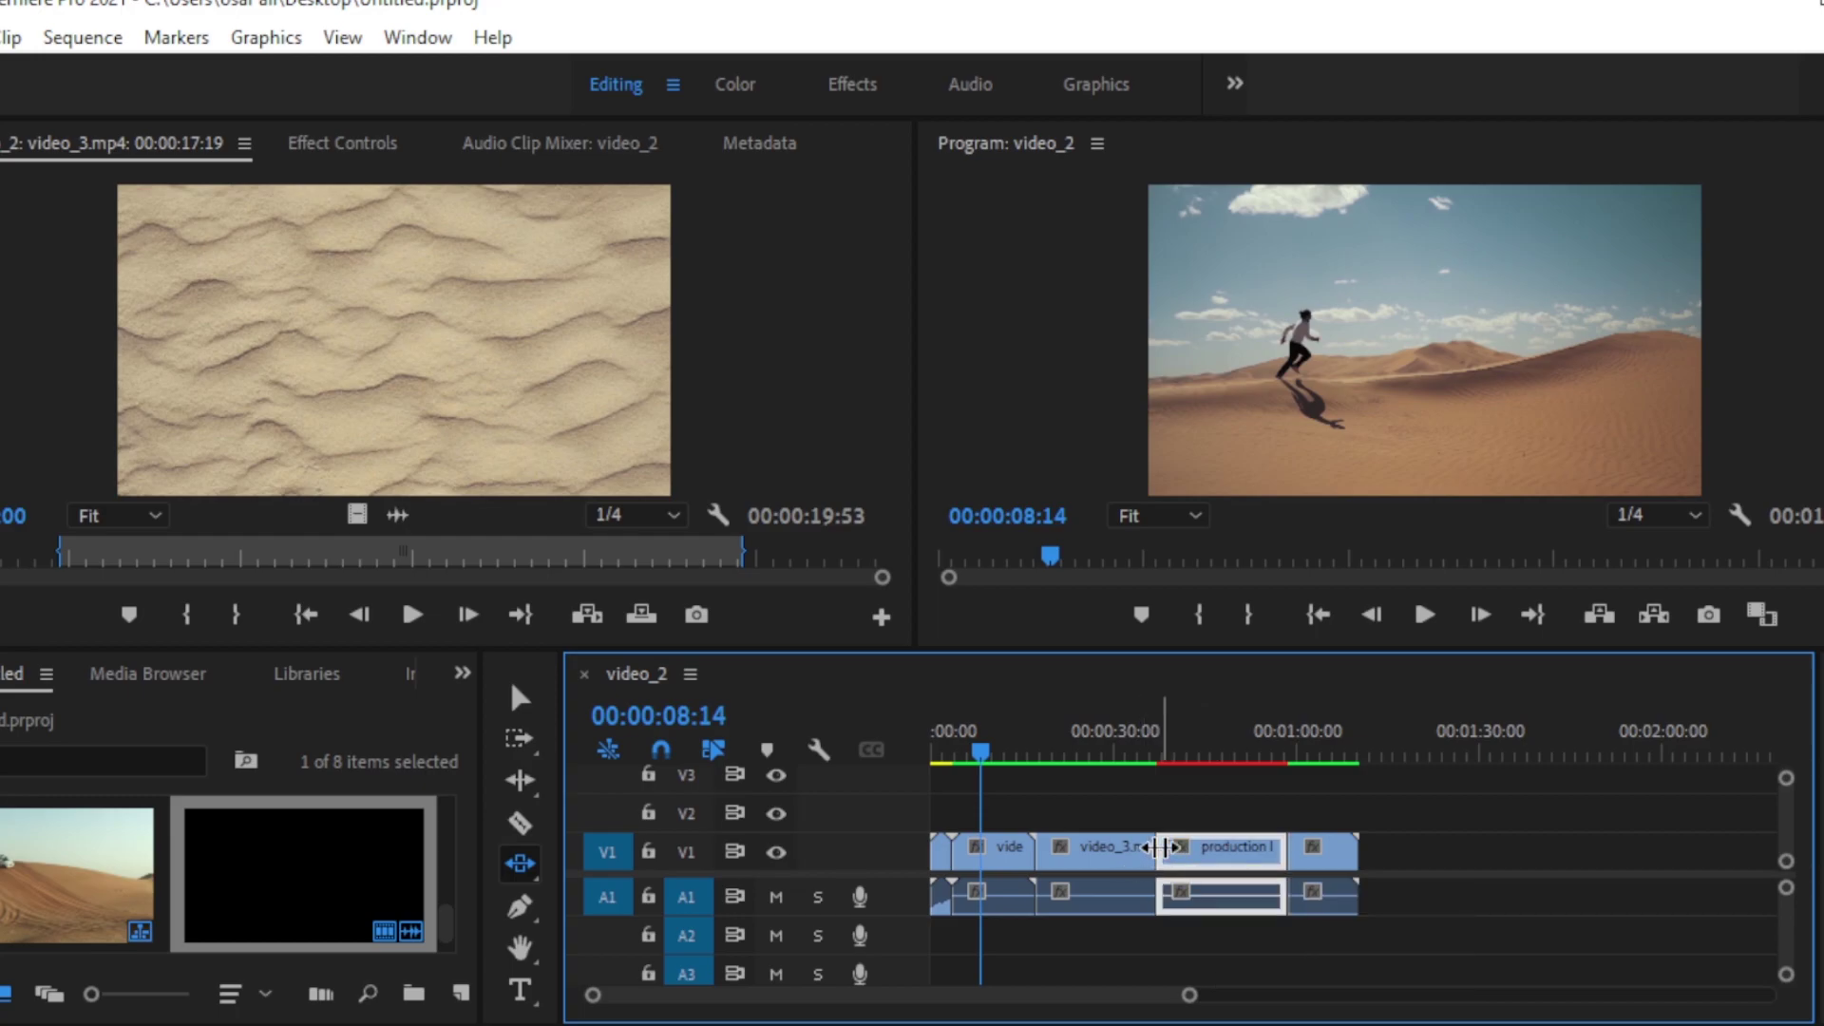
pyautogui.moveTo(1157, 852); pyautogui.dragTo(1107, 859)
pyautogui.hotkey('ctrl', 'z')
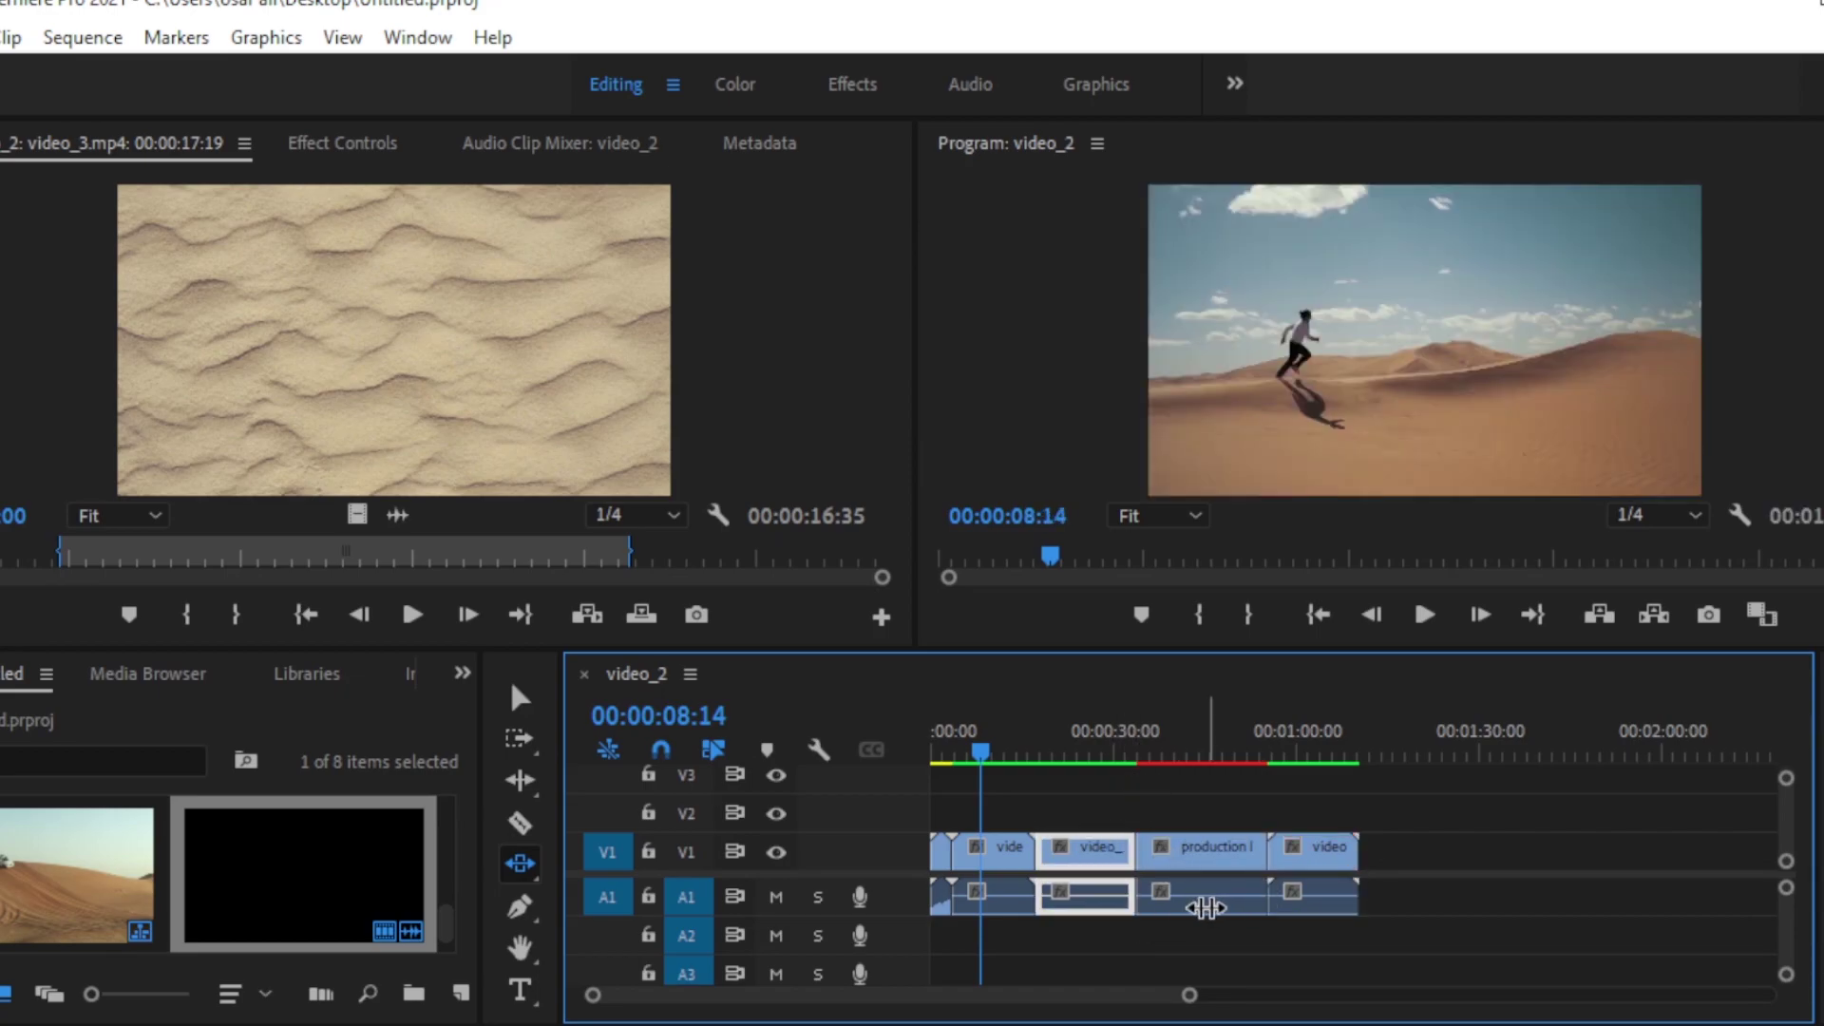
pyautogui.hotkey('ctrl', 'z')
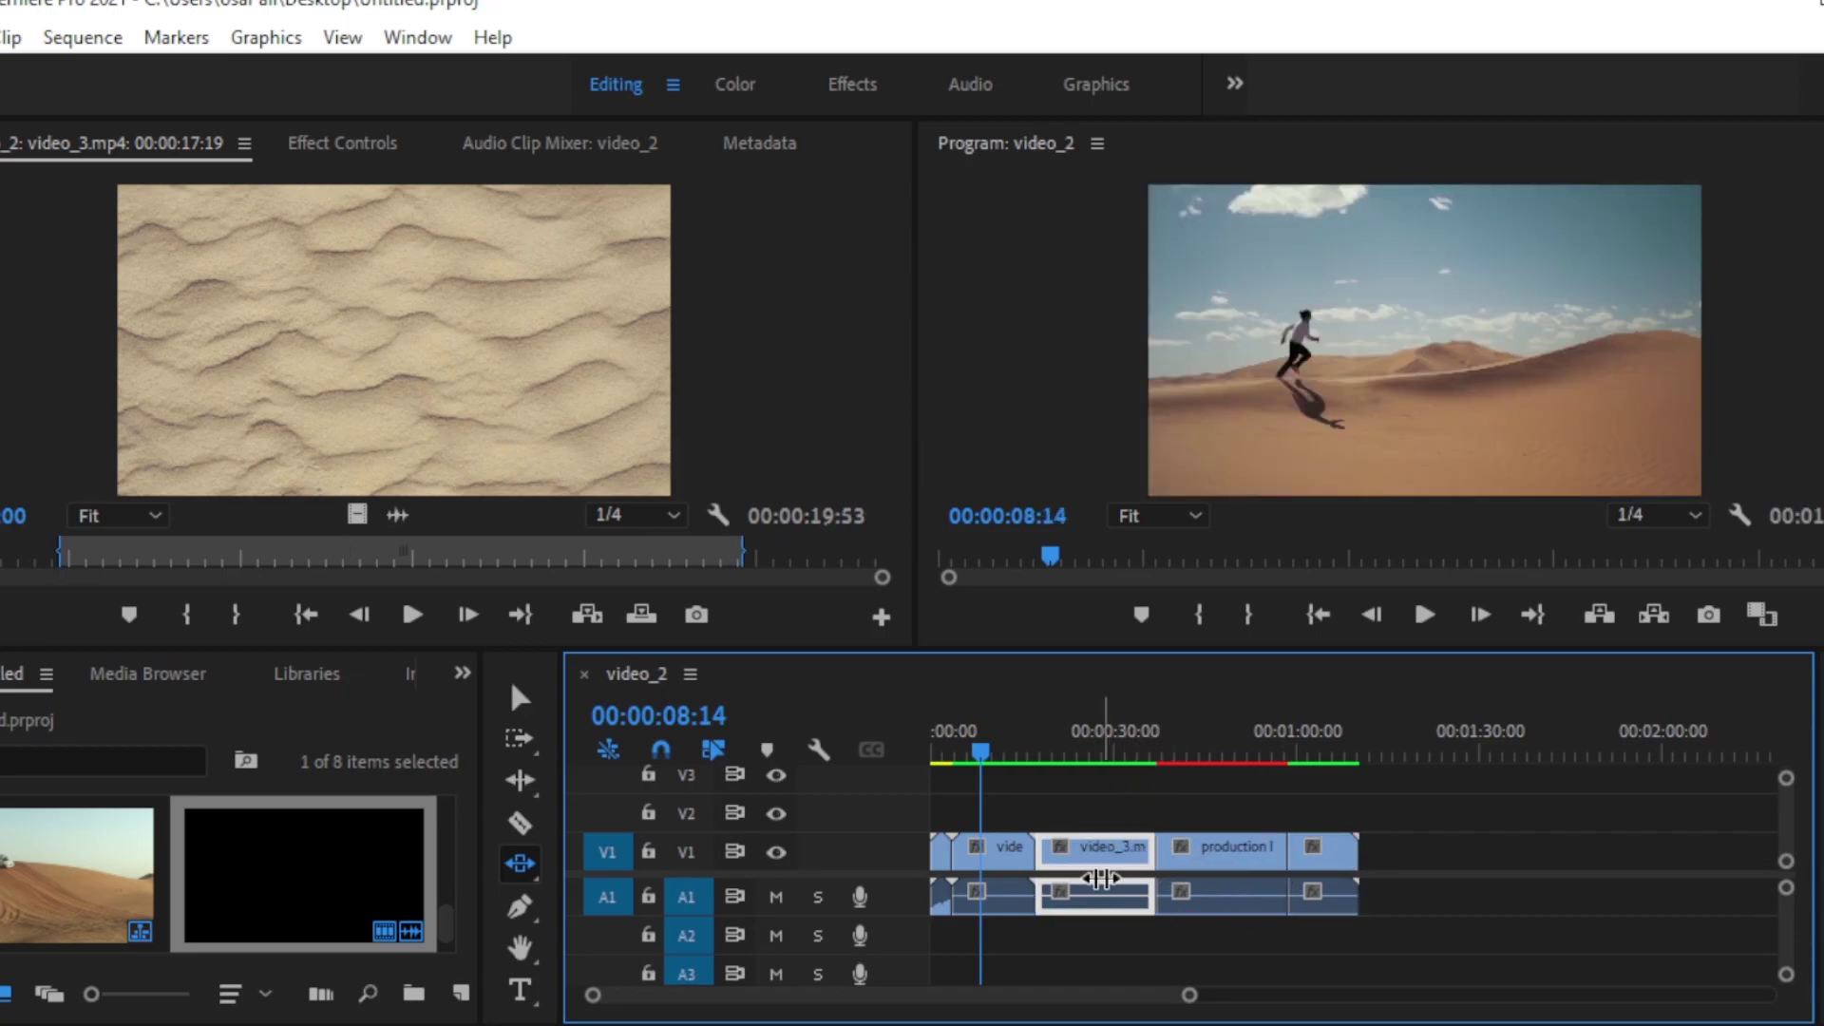
# - Slide the video_3.mp4 clip before the production clip earlier by 00:00:06:51
pyautogui.moveTo(1154, 852); pyautogui.dragTo(1052, 865)
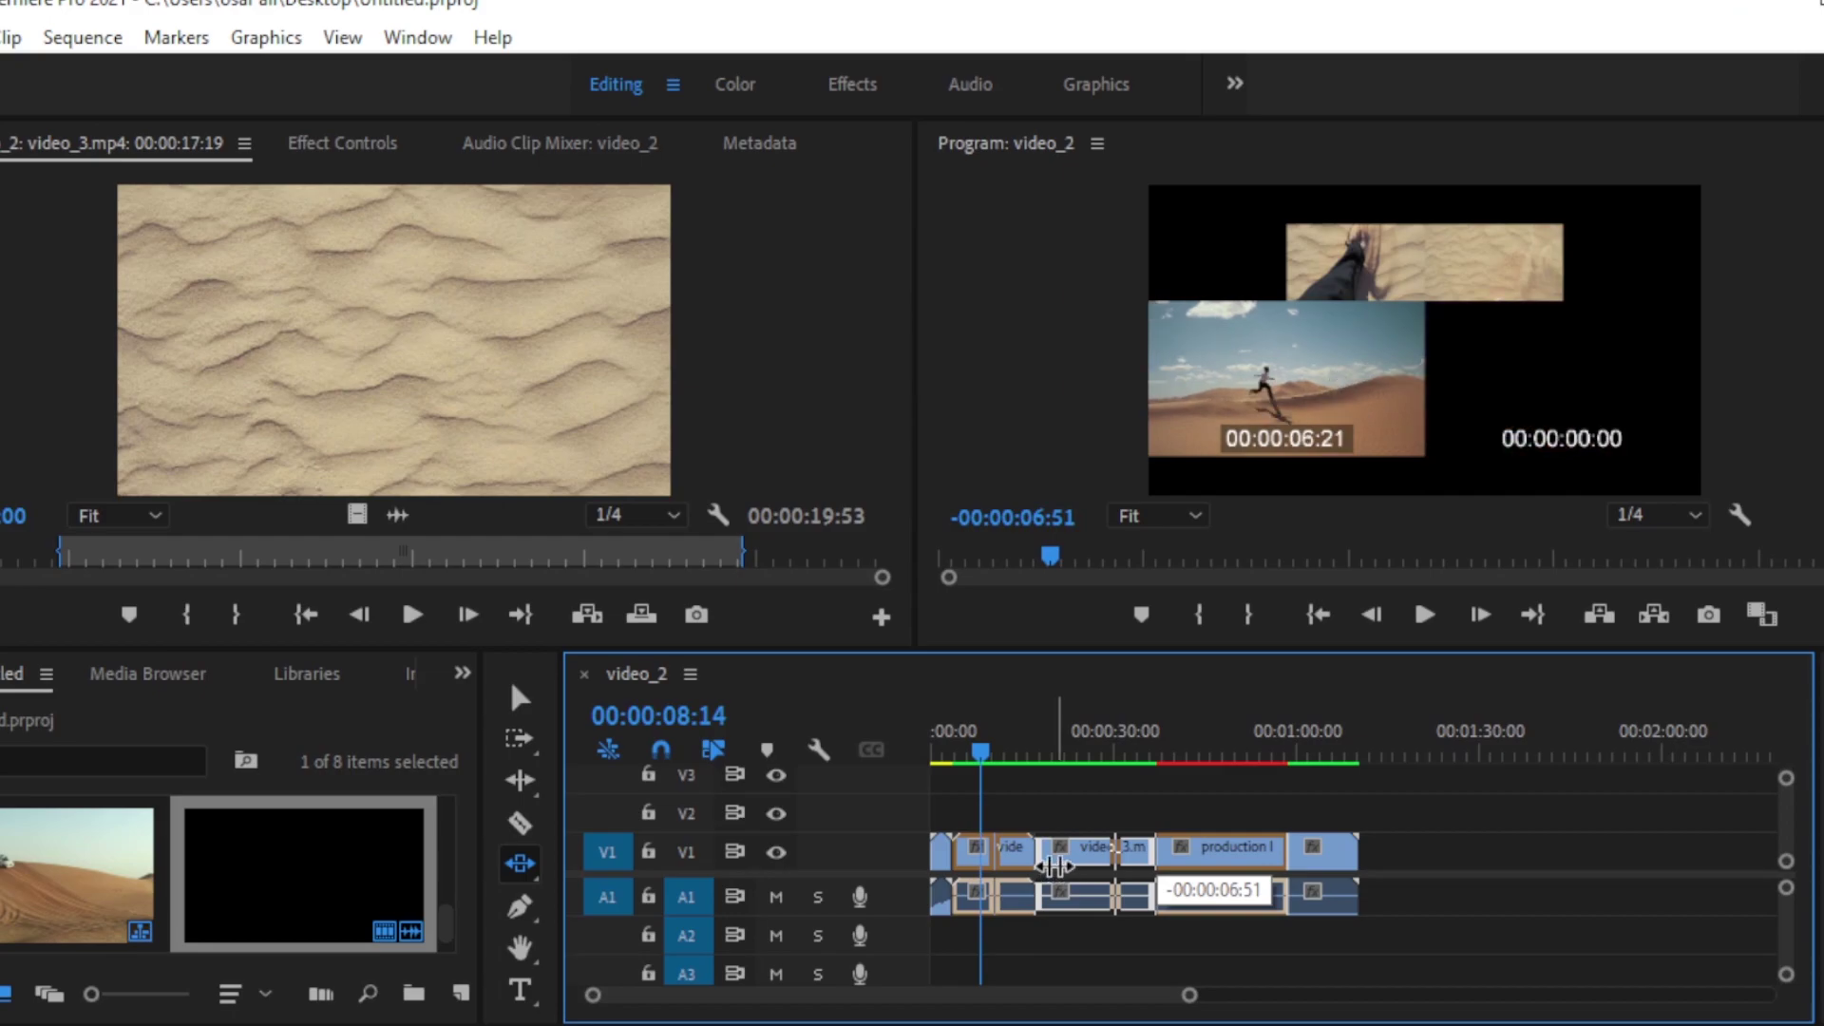
pyautogui.moveTo(1052, 865); pyautogui.dragTo(1047, 871)
pyautogui.moveTo(1048, 871); pyautogui.dragTo(1048, 871)
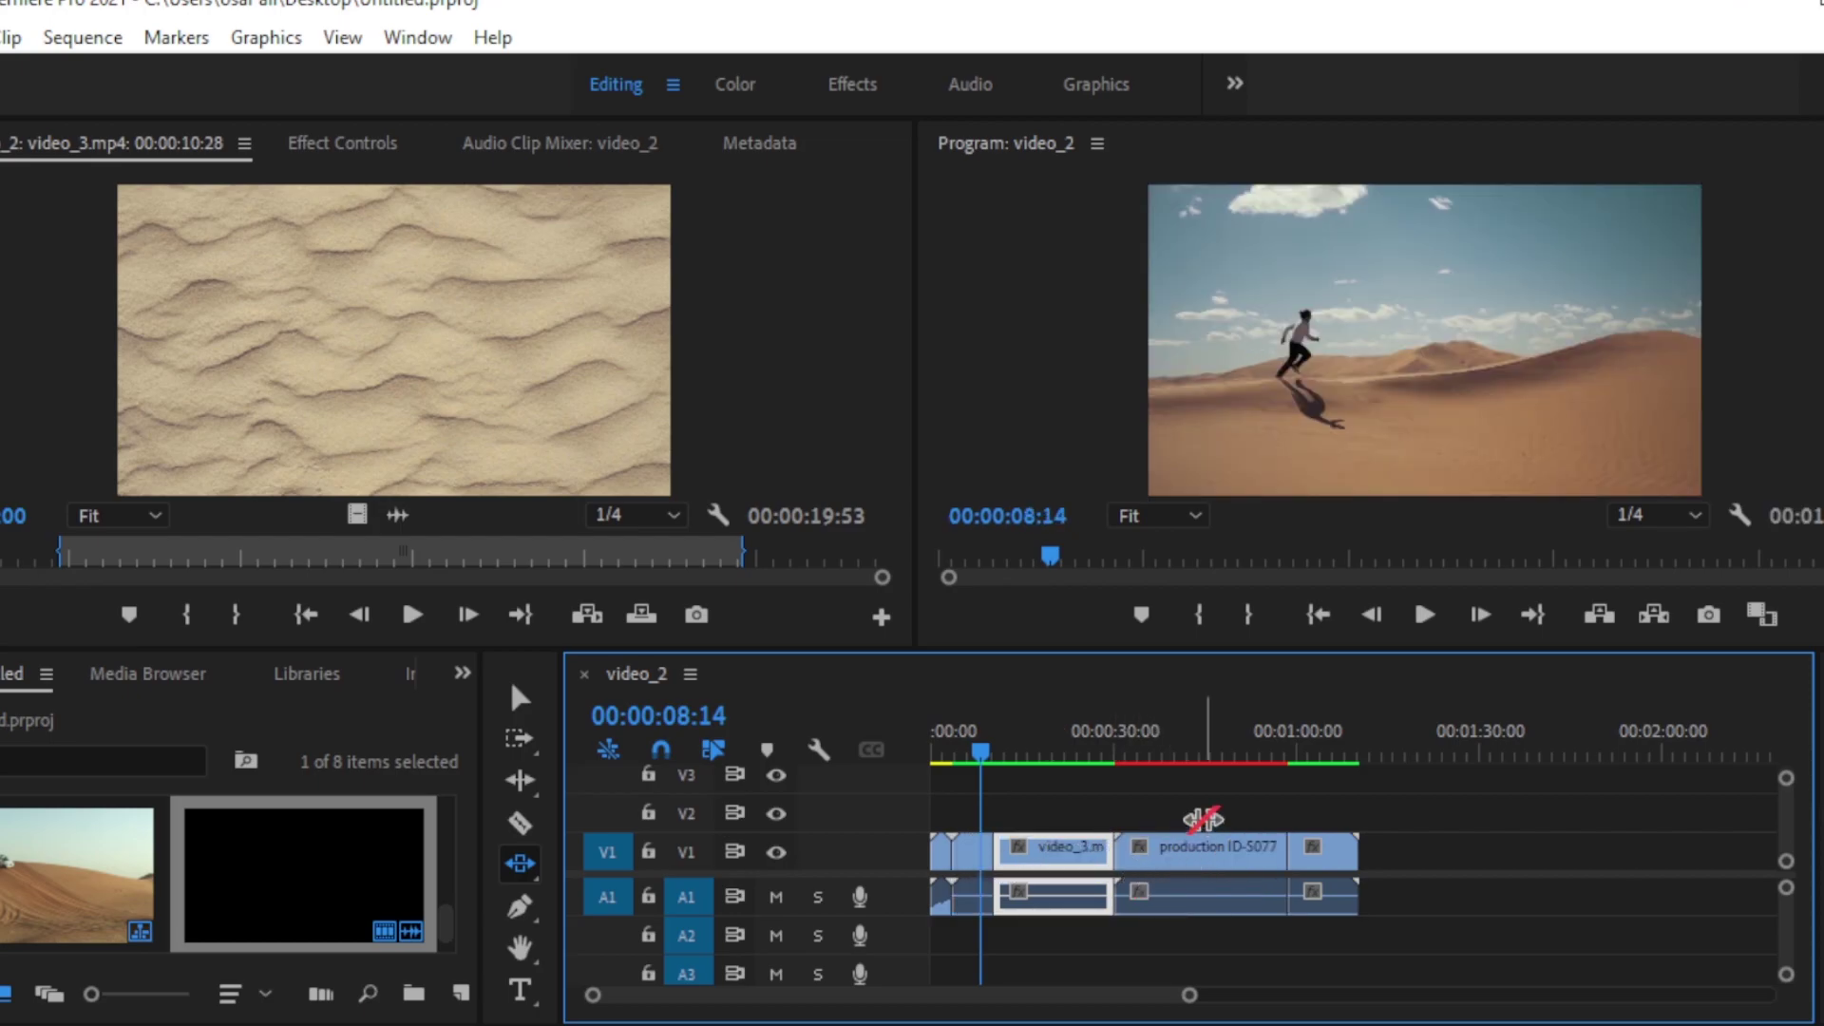
# - Slide the production clip earlier as far as its source footage allows, and slide video_3.mp4 later to its former start
pyautogui.moveTo(1127, 858); pyautogui.dragTo(1045, 852)
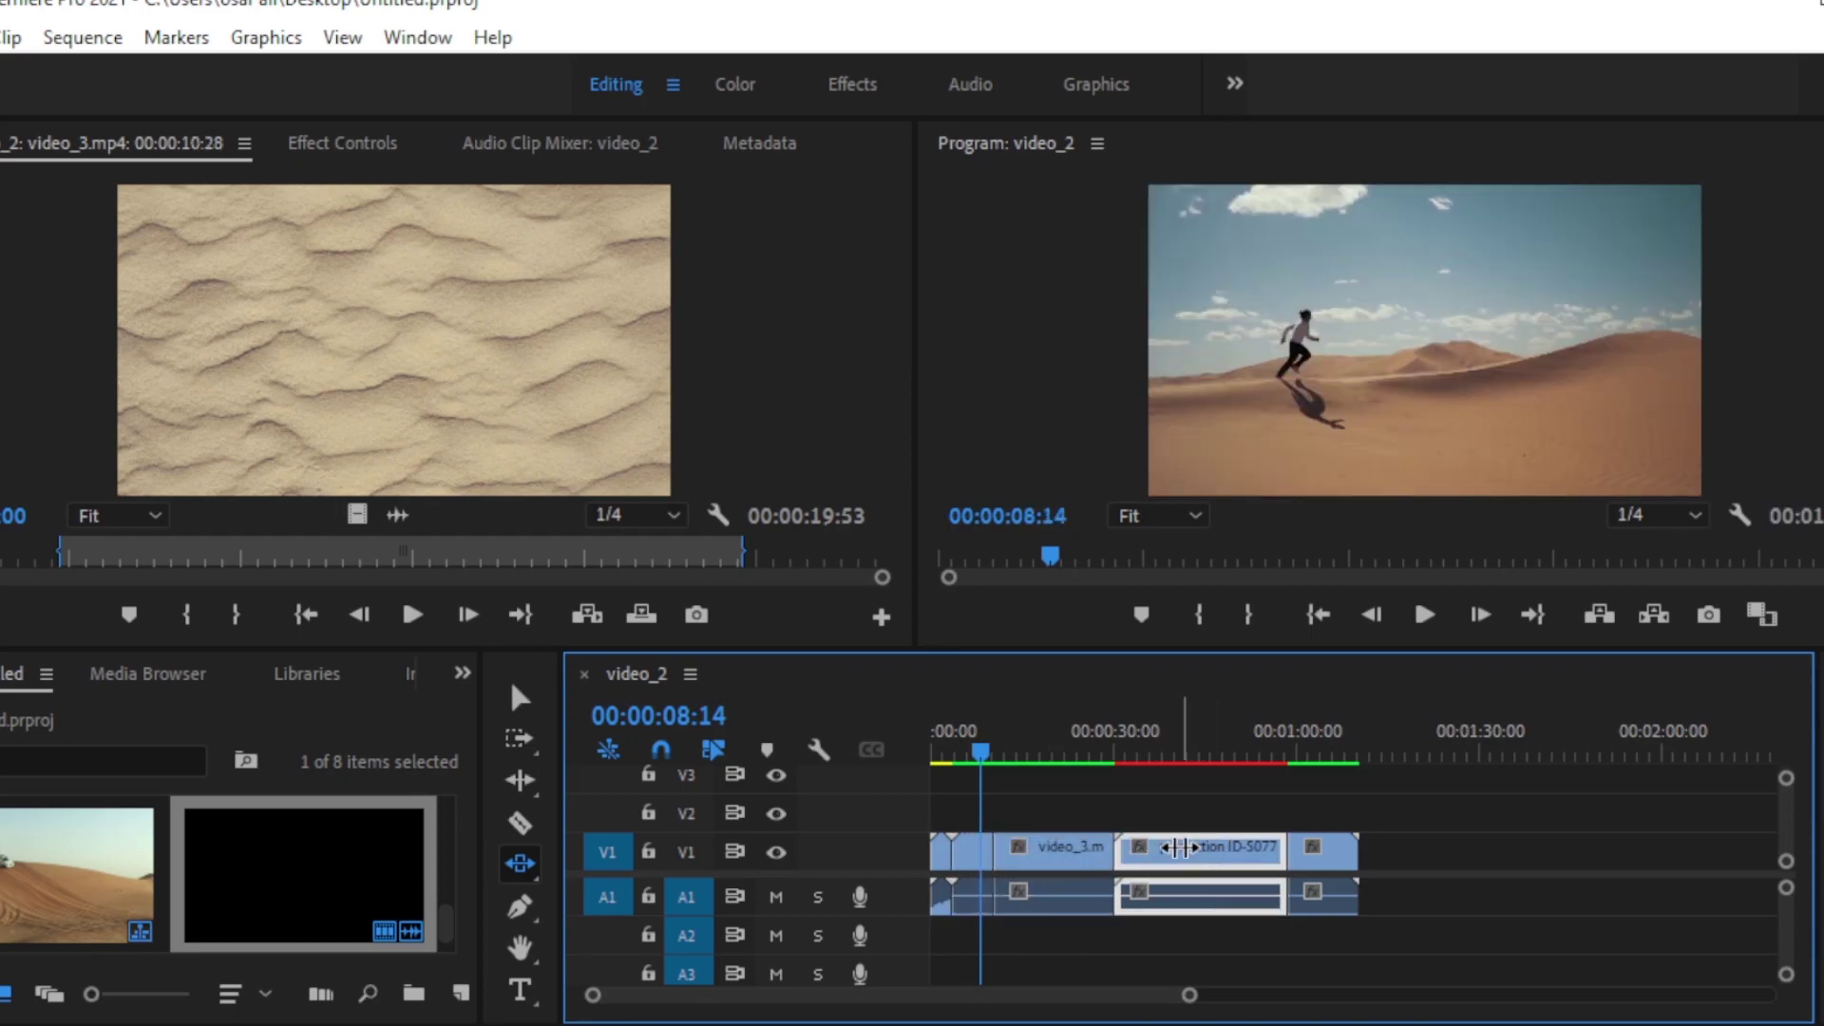
pyautogui.moveTo(1143, 848); pyautogui.dragTo(1145, 805)
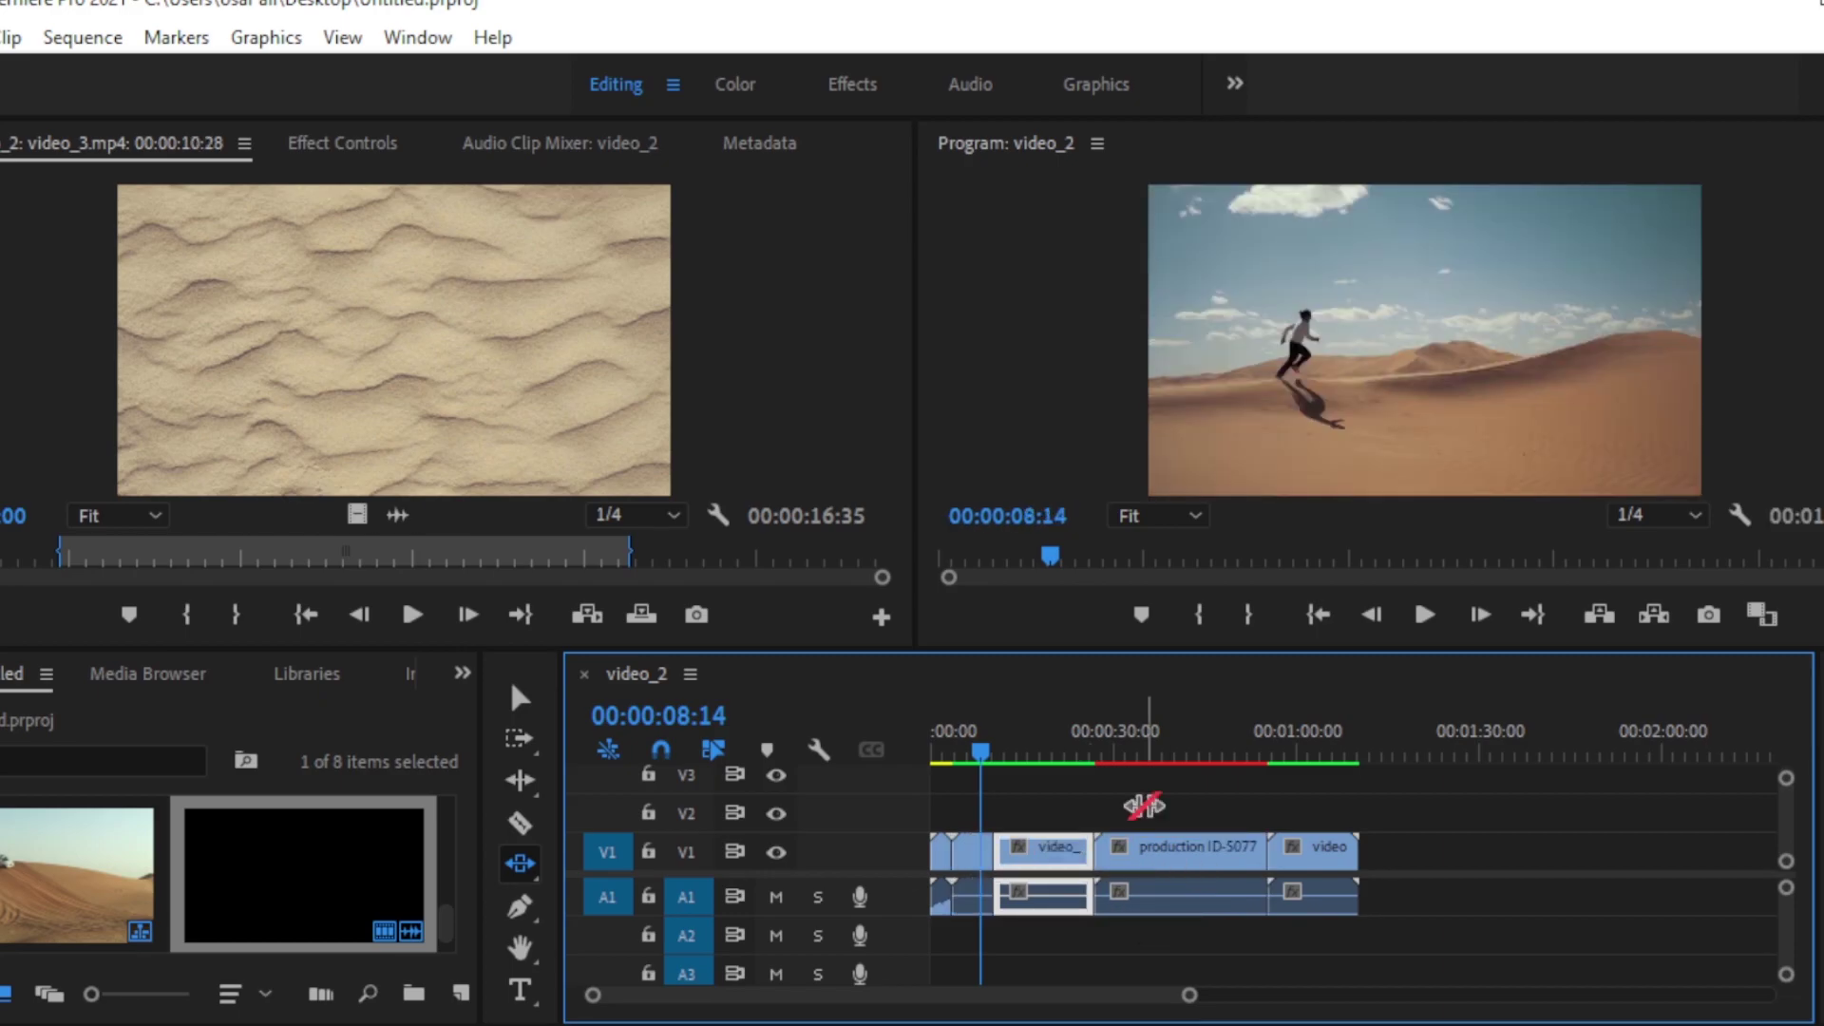
pyautogui.click(1138, 873)
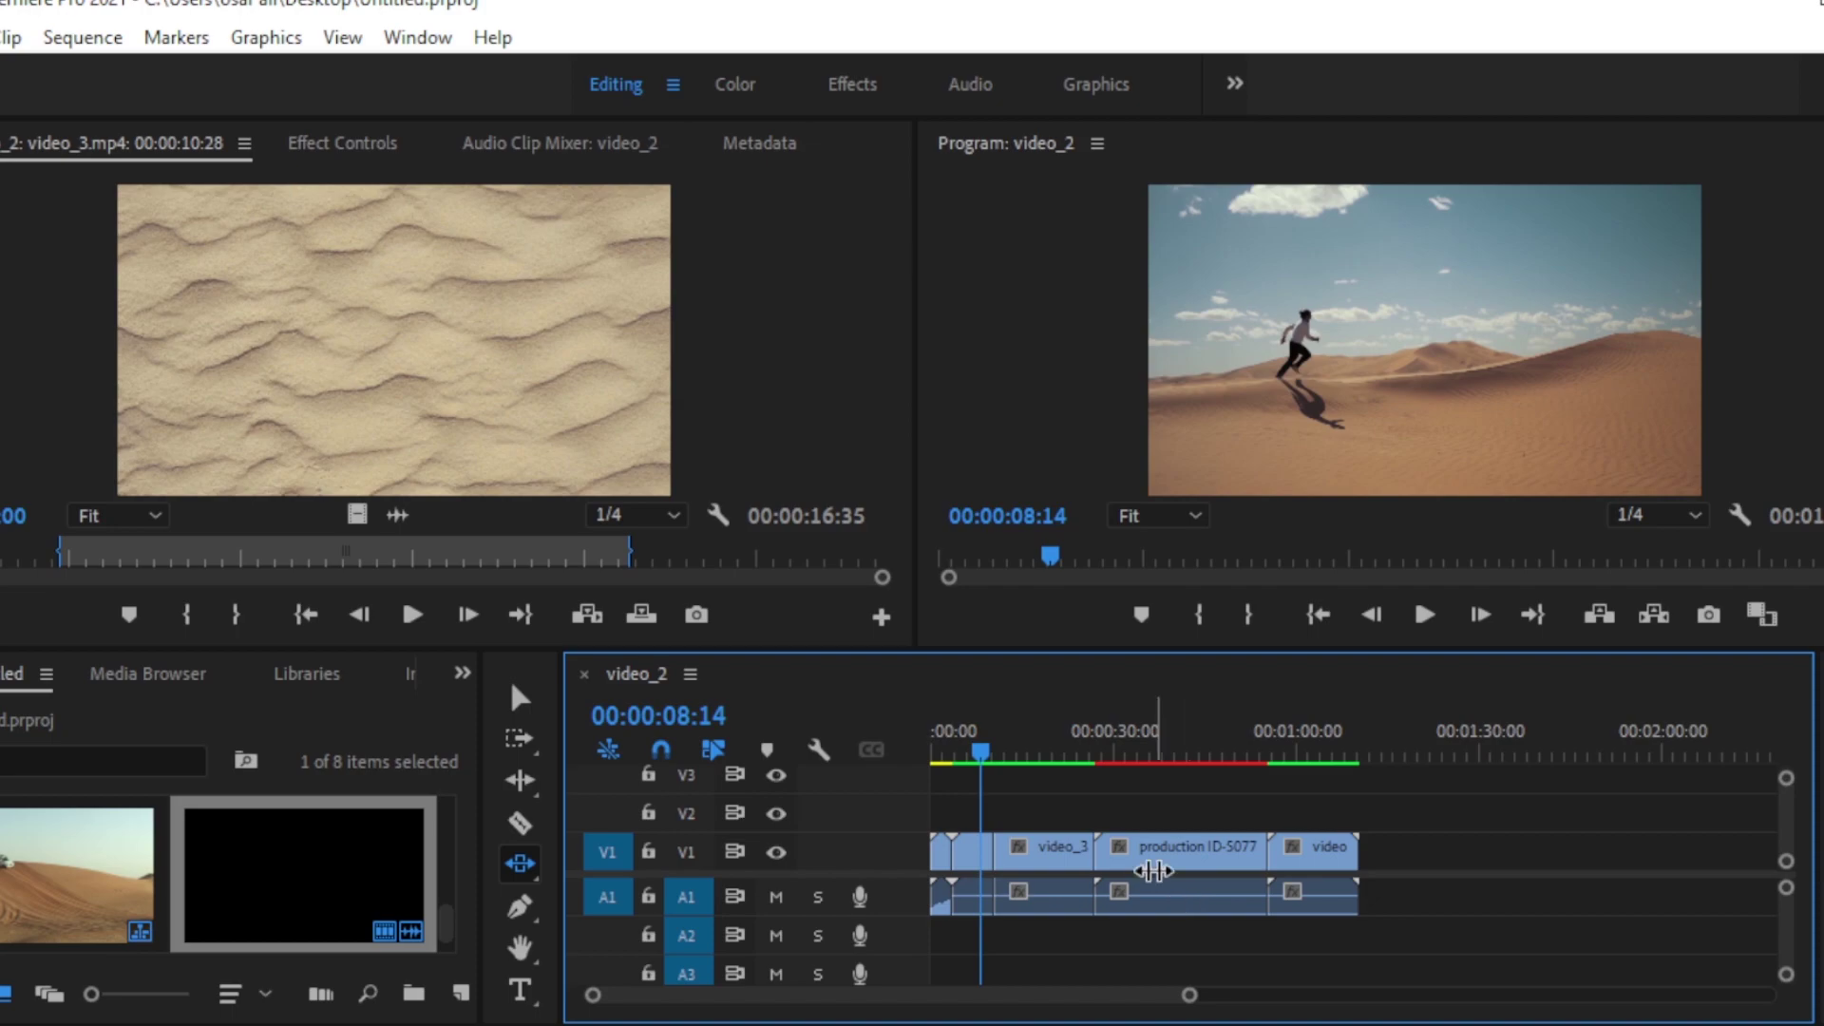
pyautogui.moveTo(1070, 846); pyautogui.dragTo(1138, 853)
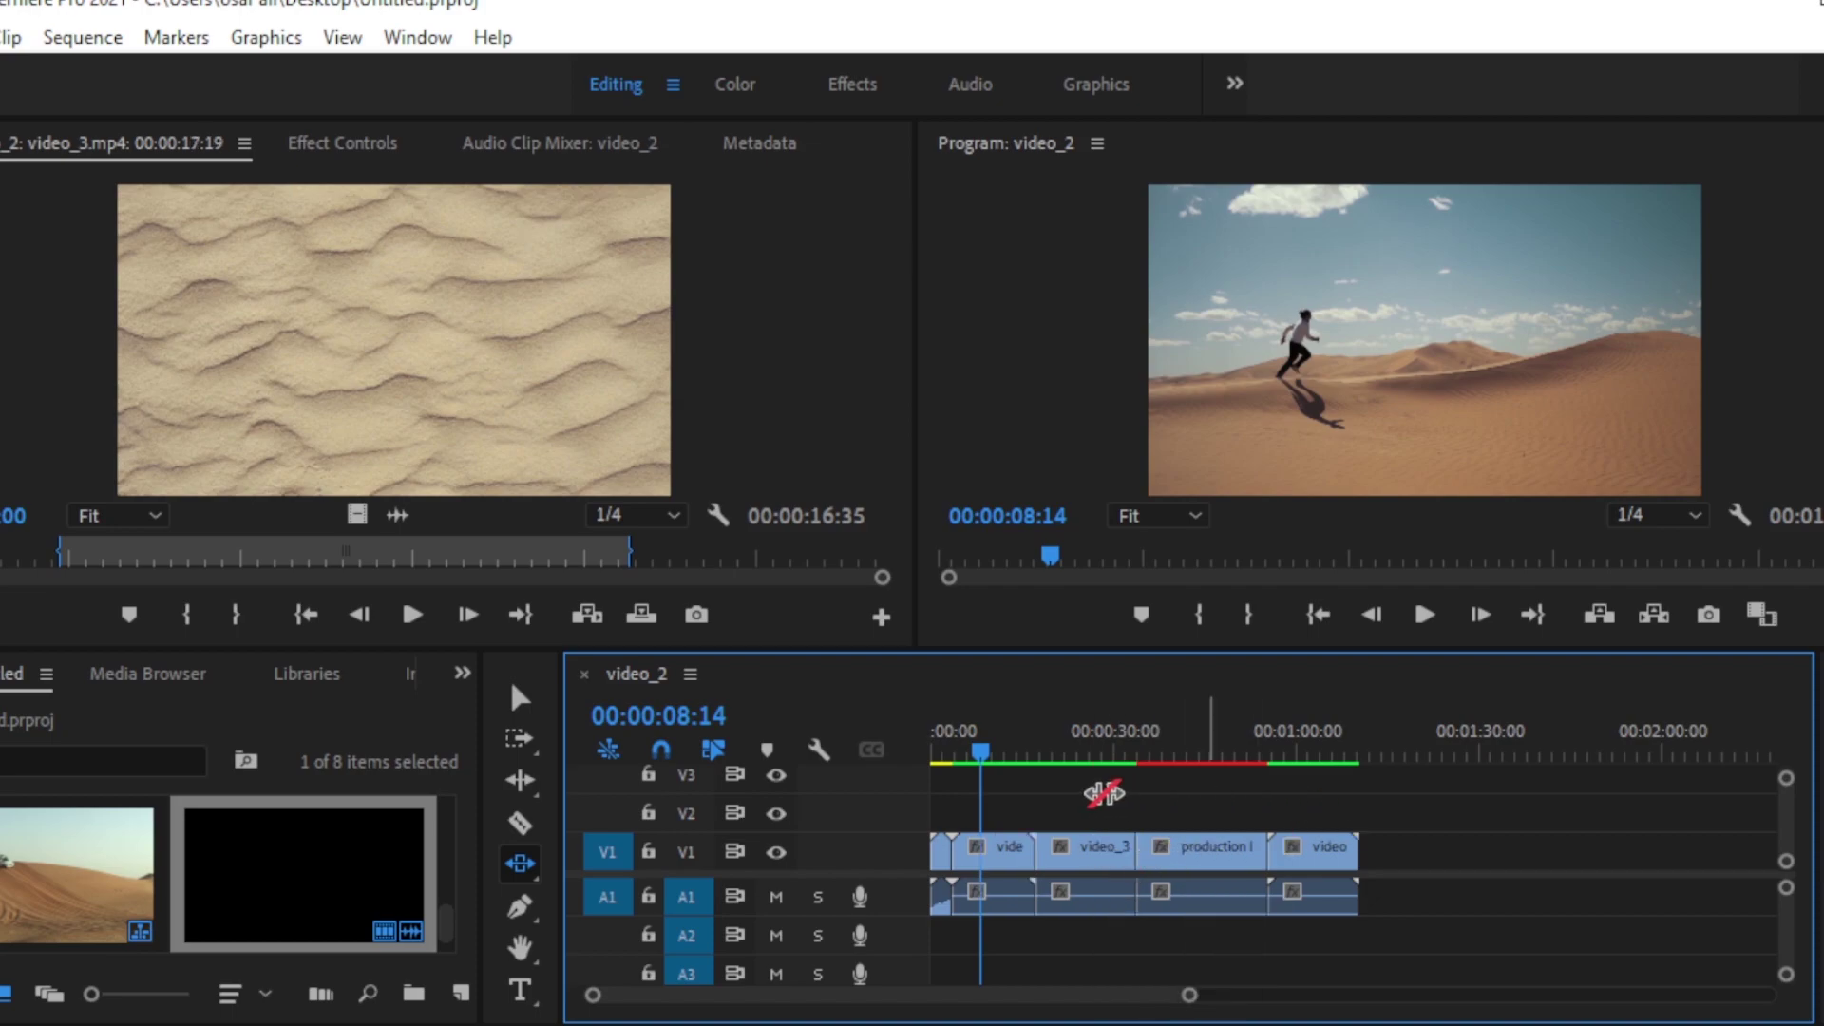
# - Scrub the playhead to 00:01:09:20 and back to 00:00:29:13, and try to slide the production clip earlier over the end of video_3.mp4
pyautogui.moveTo(985, 742); pyautogui.dragTo(1356, 772)
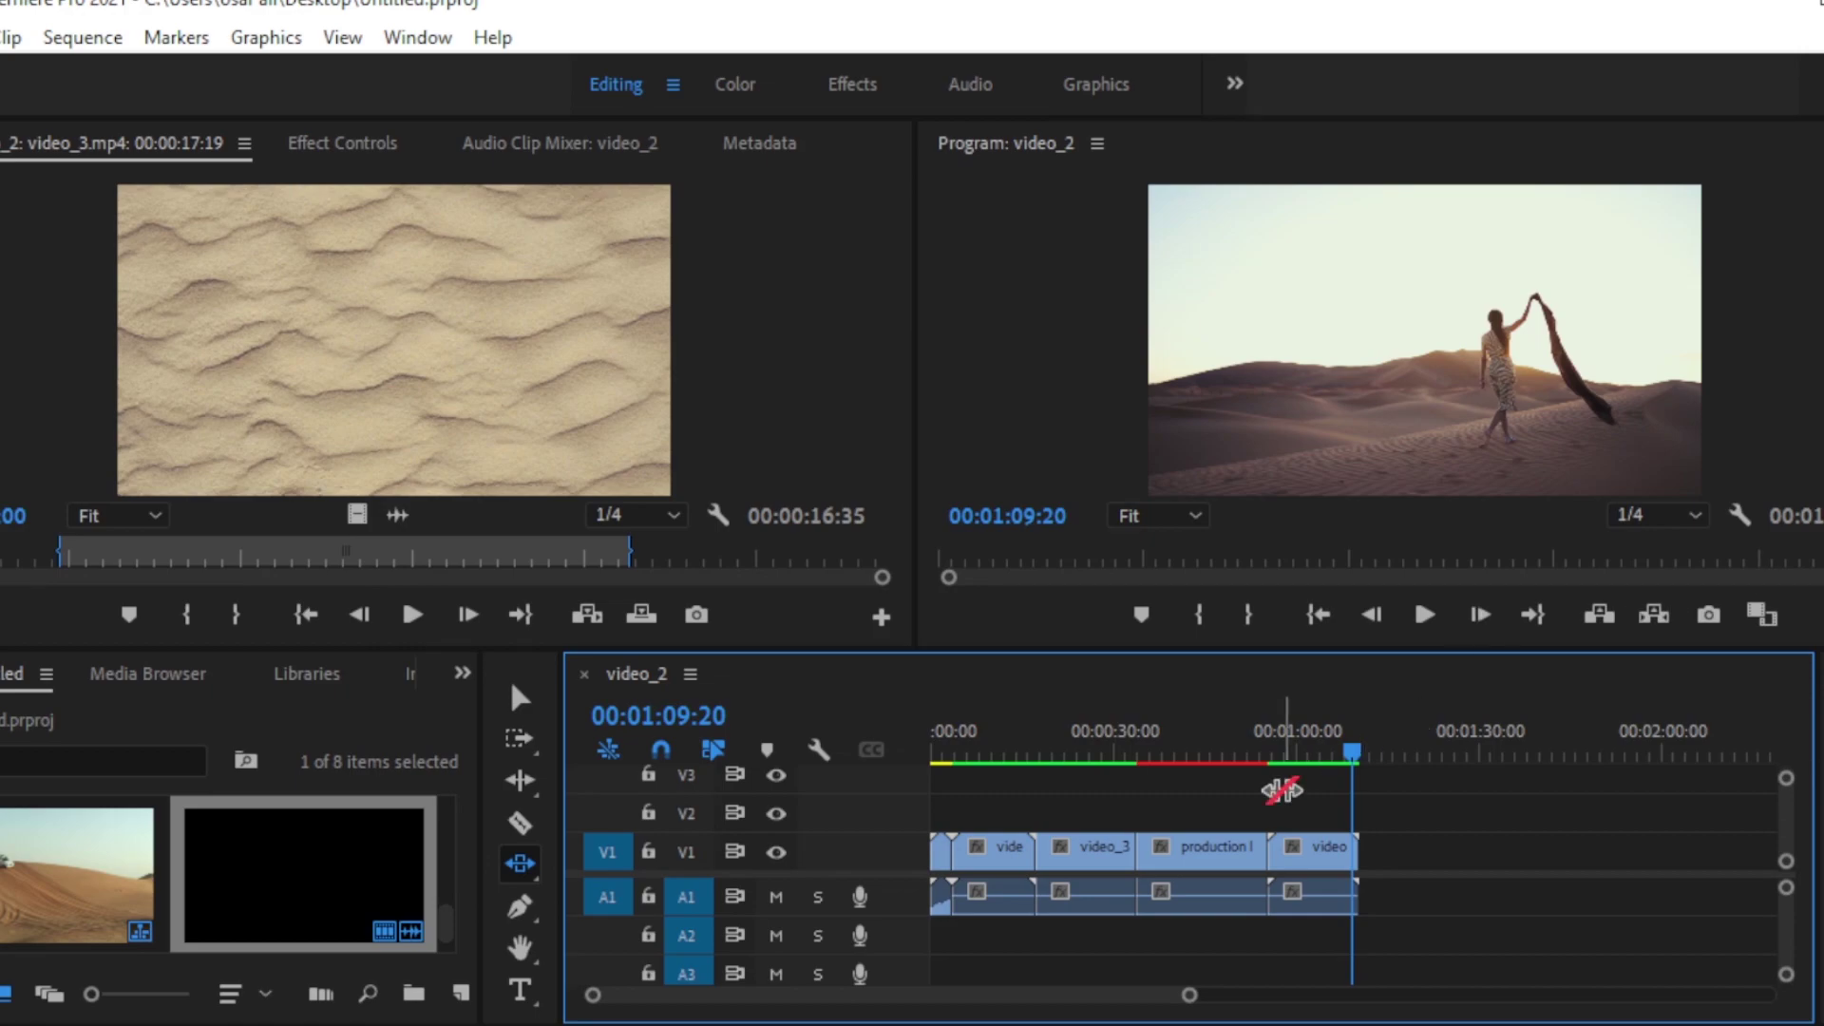
pyautogui.moveTo(1347, 752); pyautogui.dragTo(1108, 752)
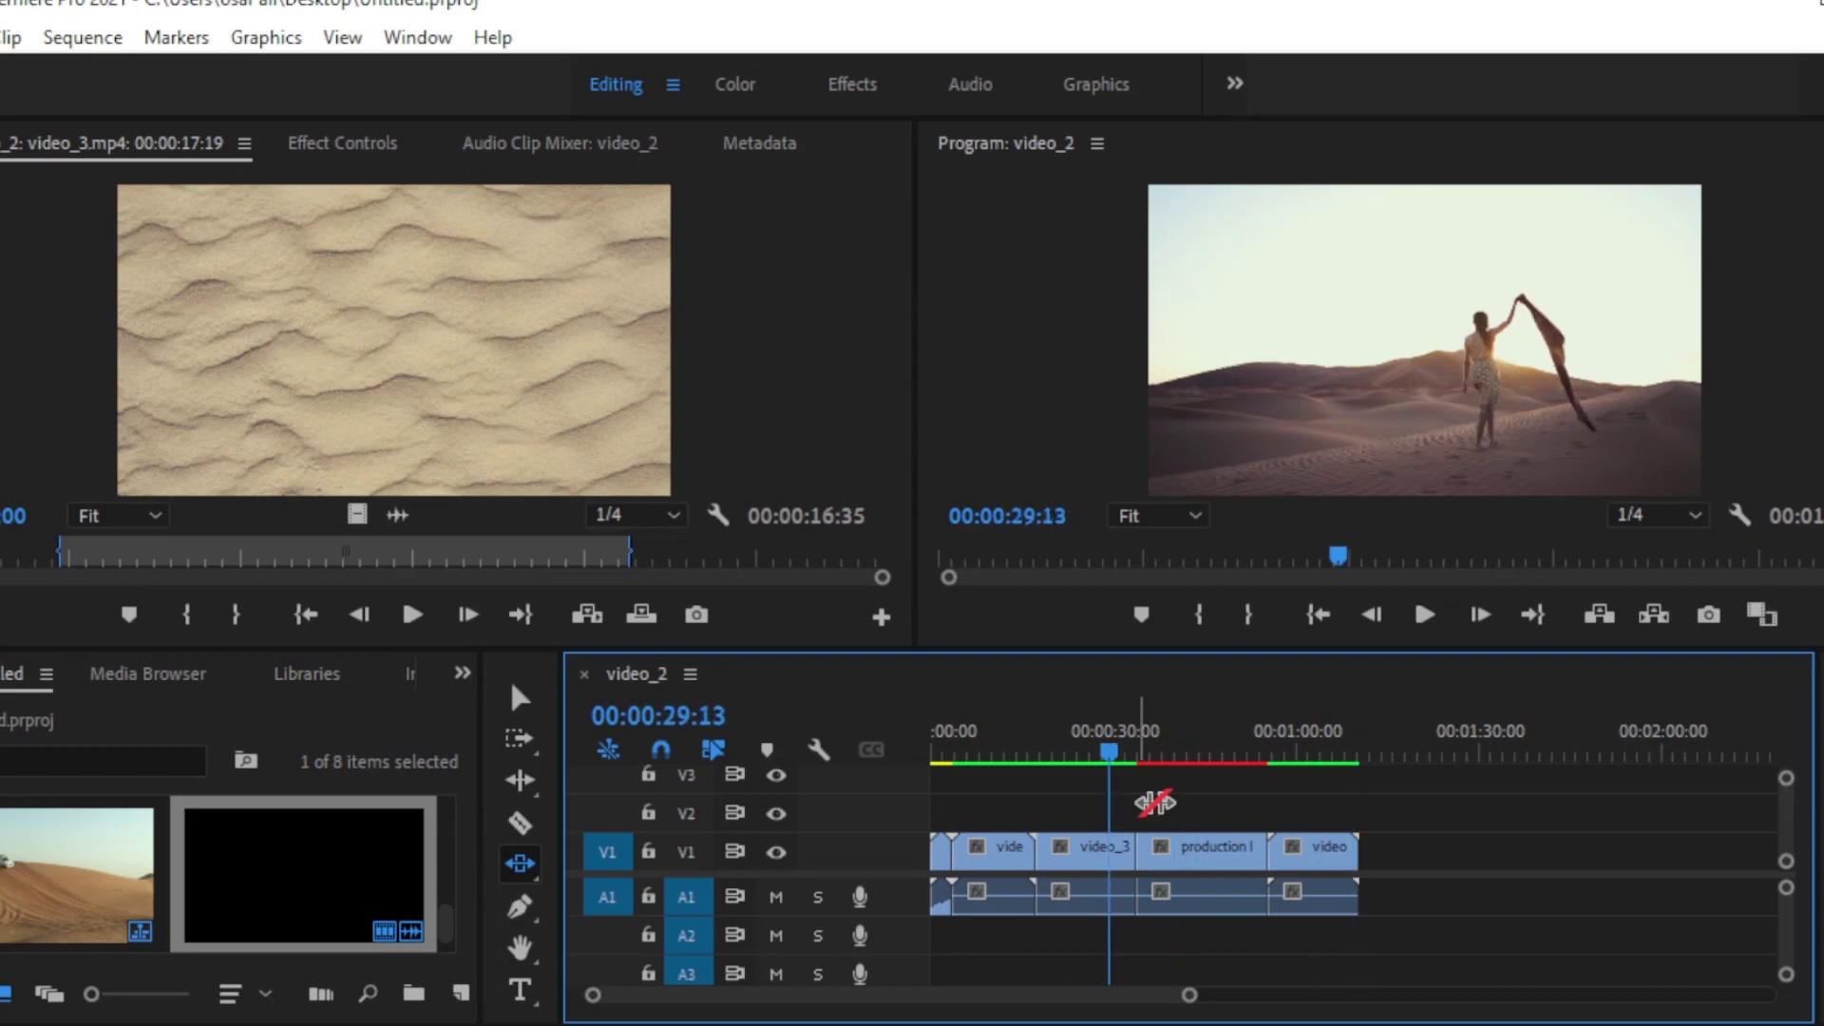
pyautogui.click(1156, 853)
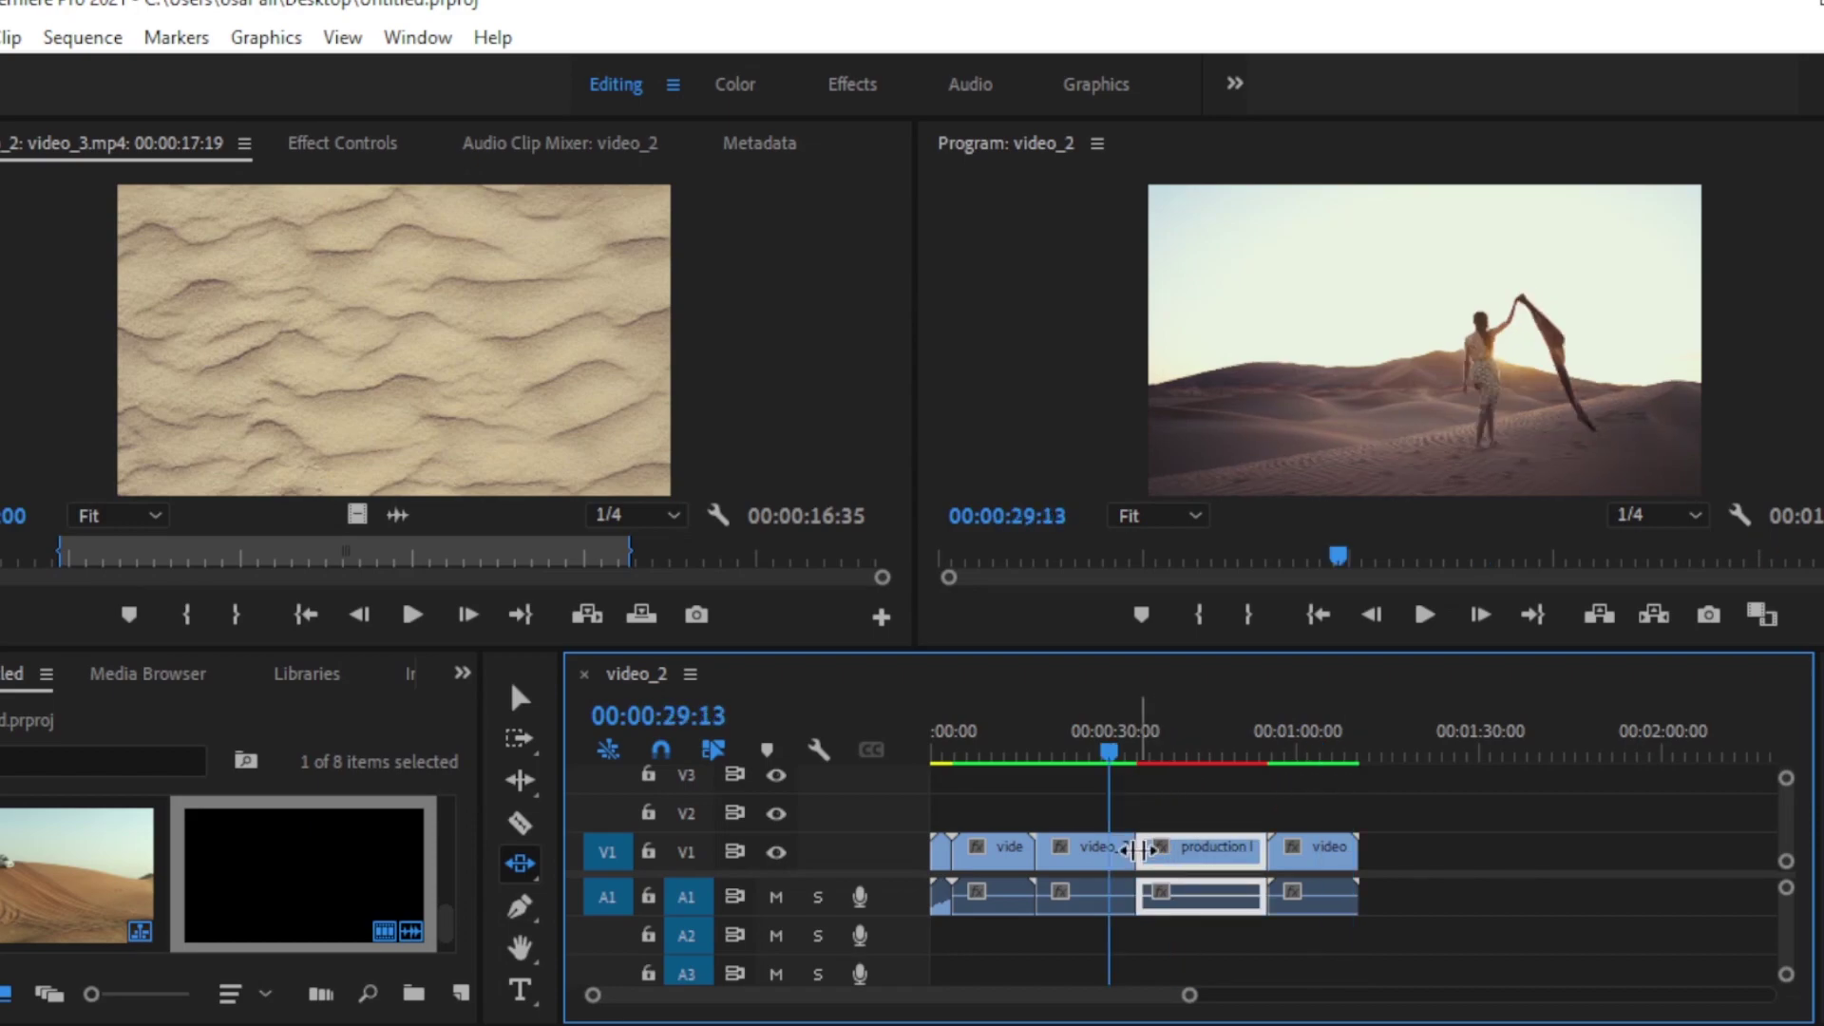
pyautogui.moveTo(1100, 846); pyautogui.dragTo(1083, 853)
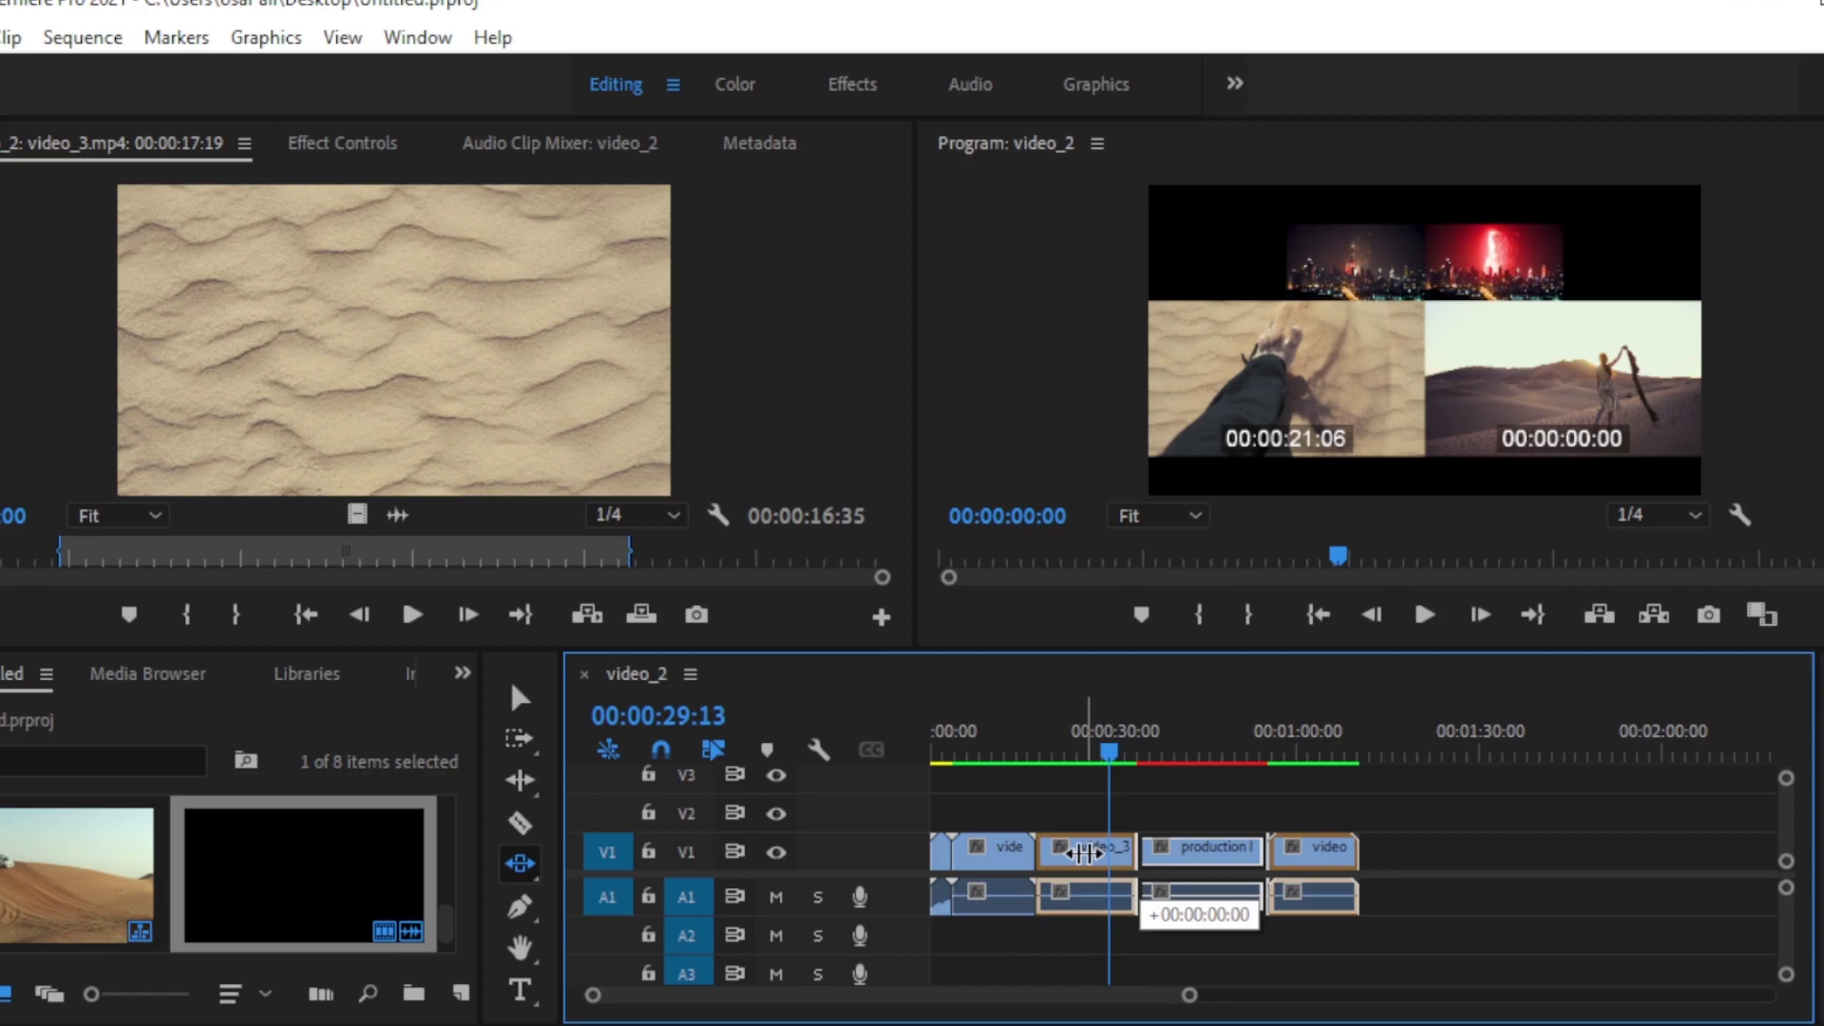
pyautogui.moveTo(1084, 853)
pyautogui.mouseDown()
pyautogui.moveTo(1119, 855)
pyautogui.moveTo(1102, 852)
pyautogui.mouseUp()
pyautogui.moveTo(1102, 852); pyautogui.dragTo(1107, 849)
# - Slide the video_3.mp4 clip back and forth between its neighbours on V1, releasing it earlier with its start at 00:00:13:46
pyautogui.moveTo(1107, 849); pyautogui.dragTo(1076, 854)
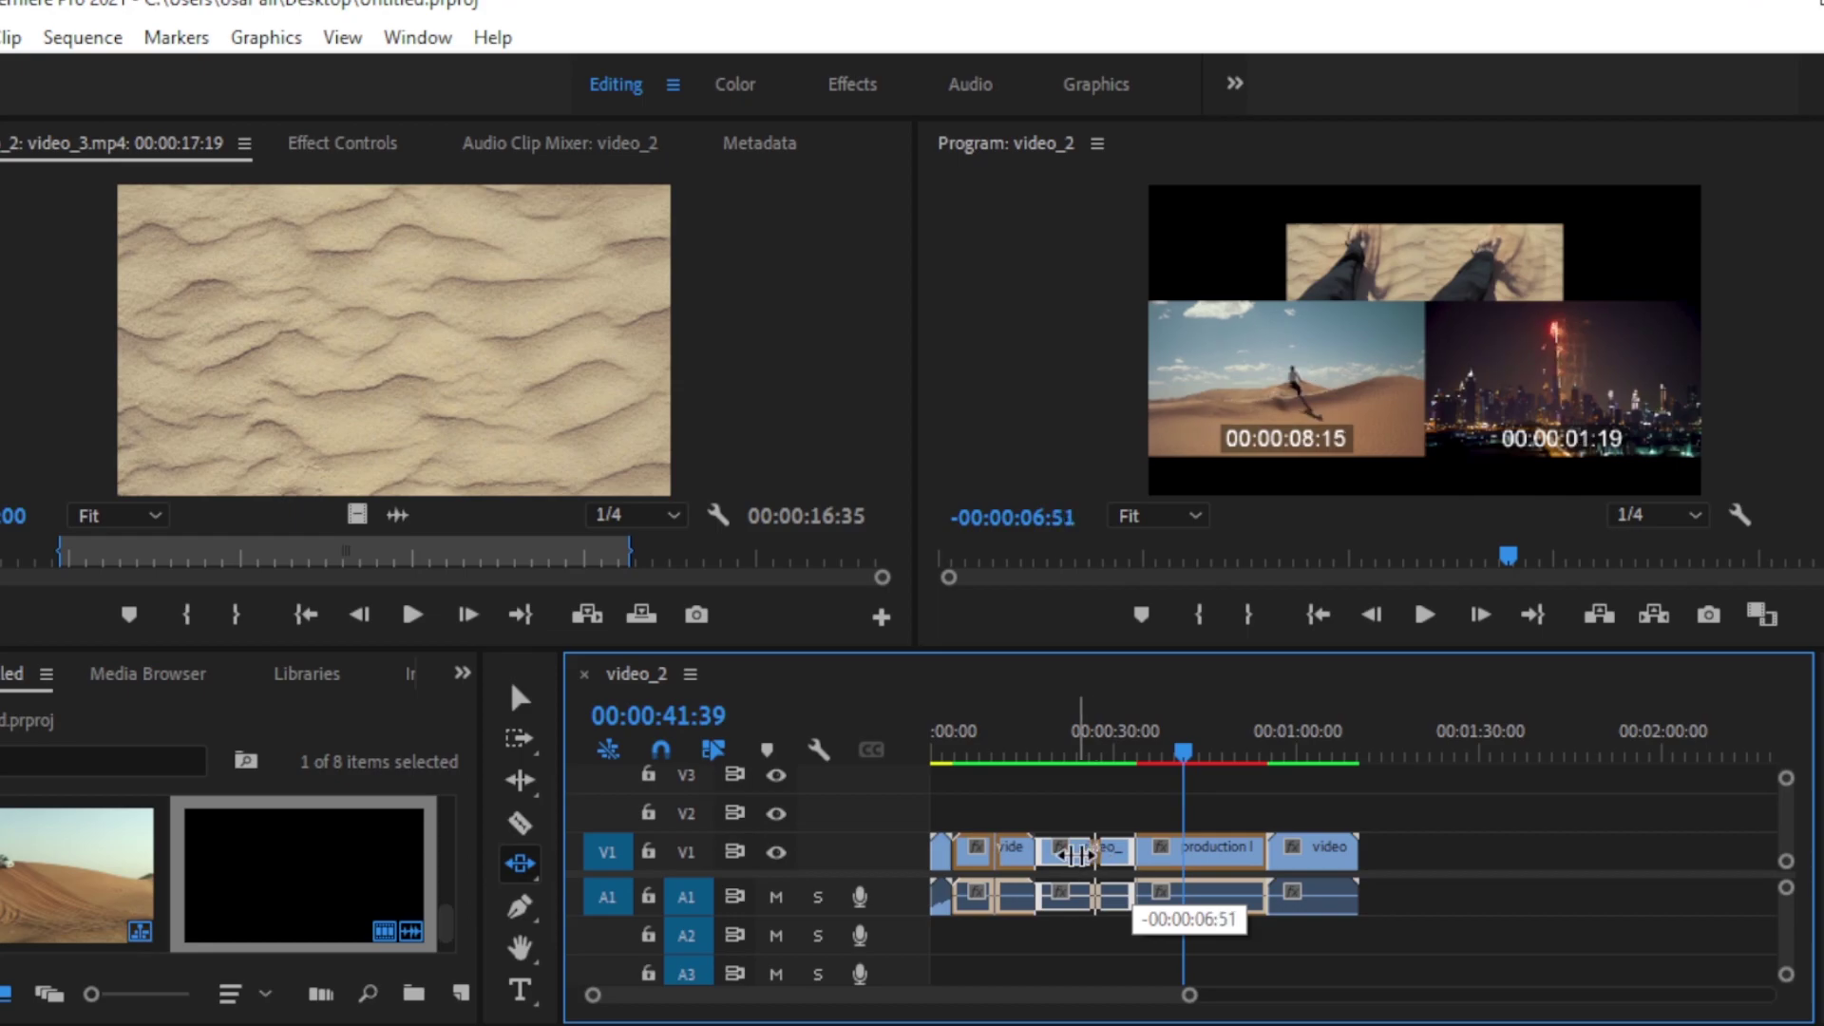
pyautogui.moveTo(1076, 855); pyautogui.dragTo(1123, 859)
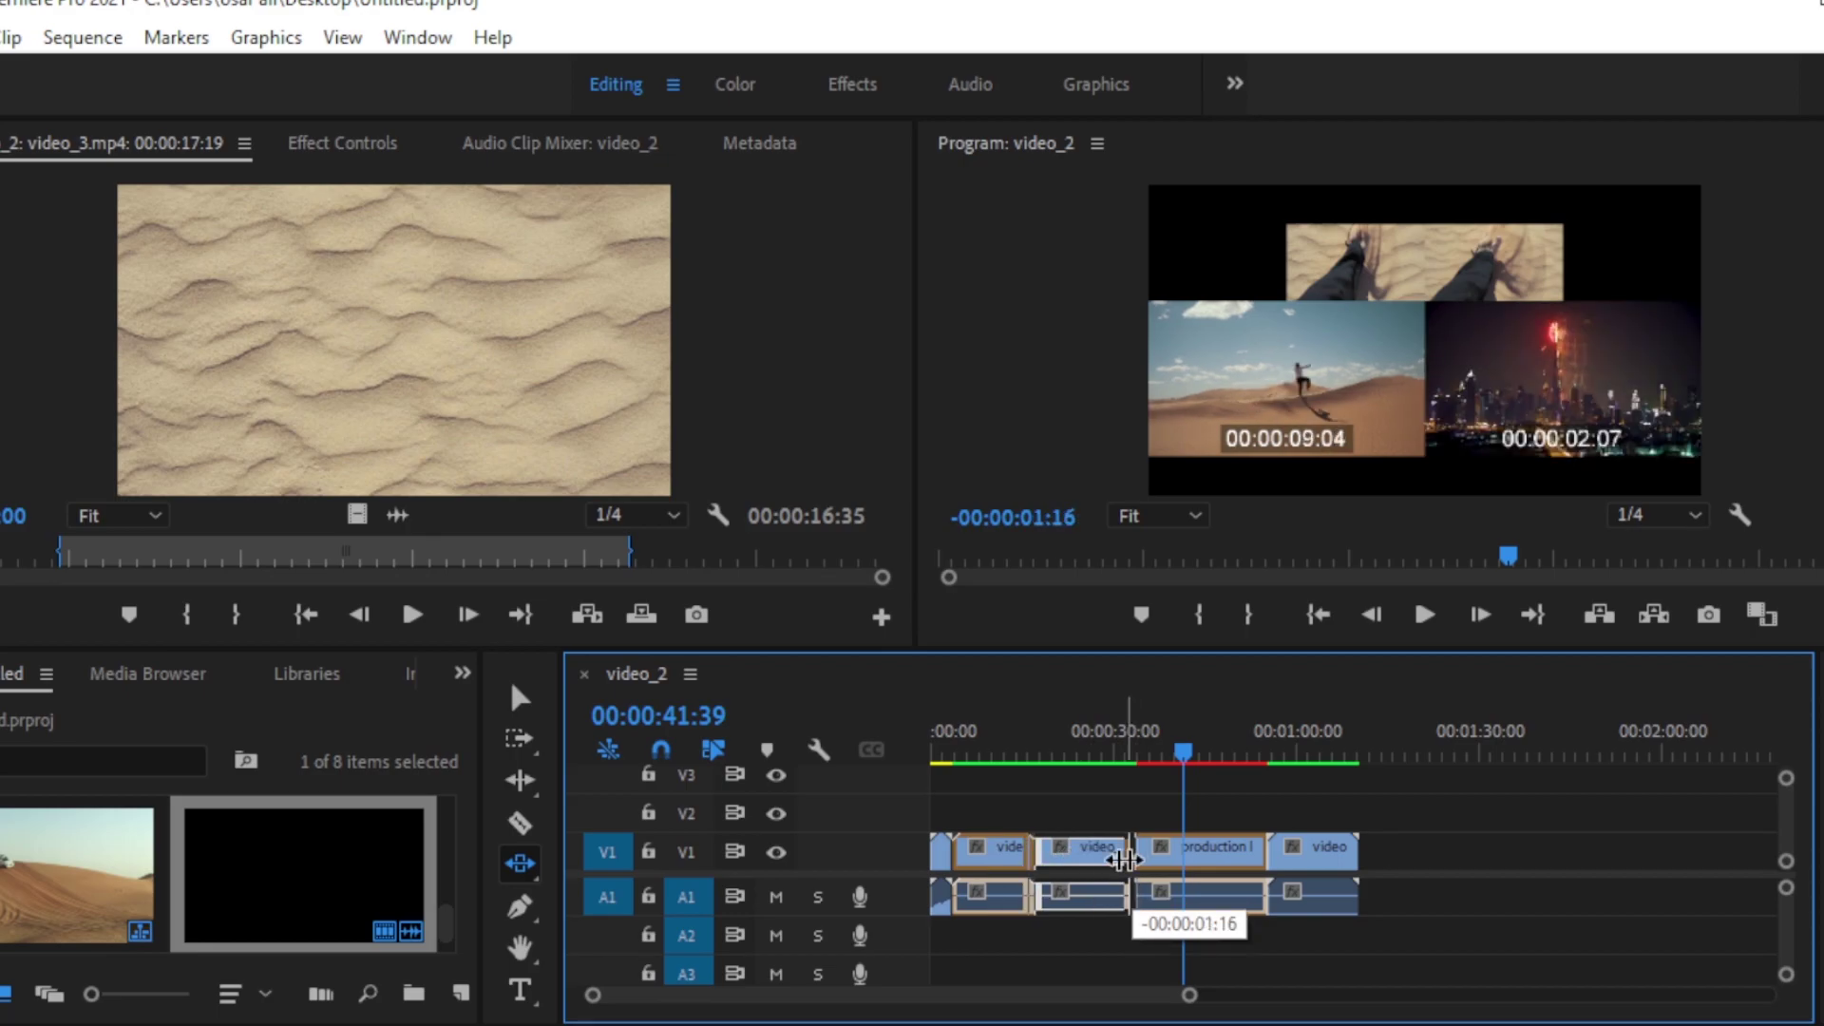
pyautogui.moveTo(1122, 859); pyautogui.dragTo(1099, 838)
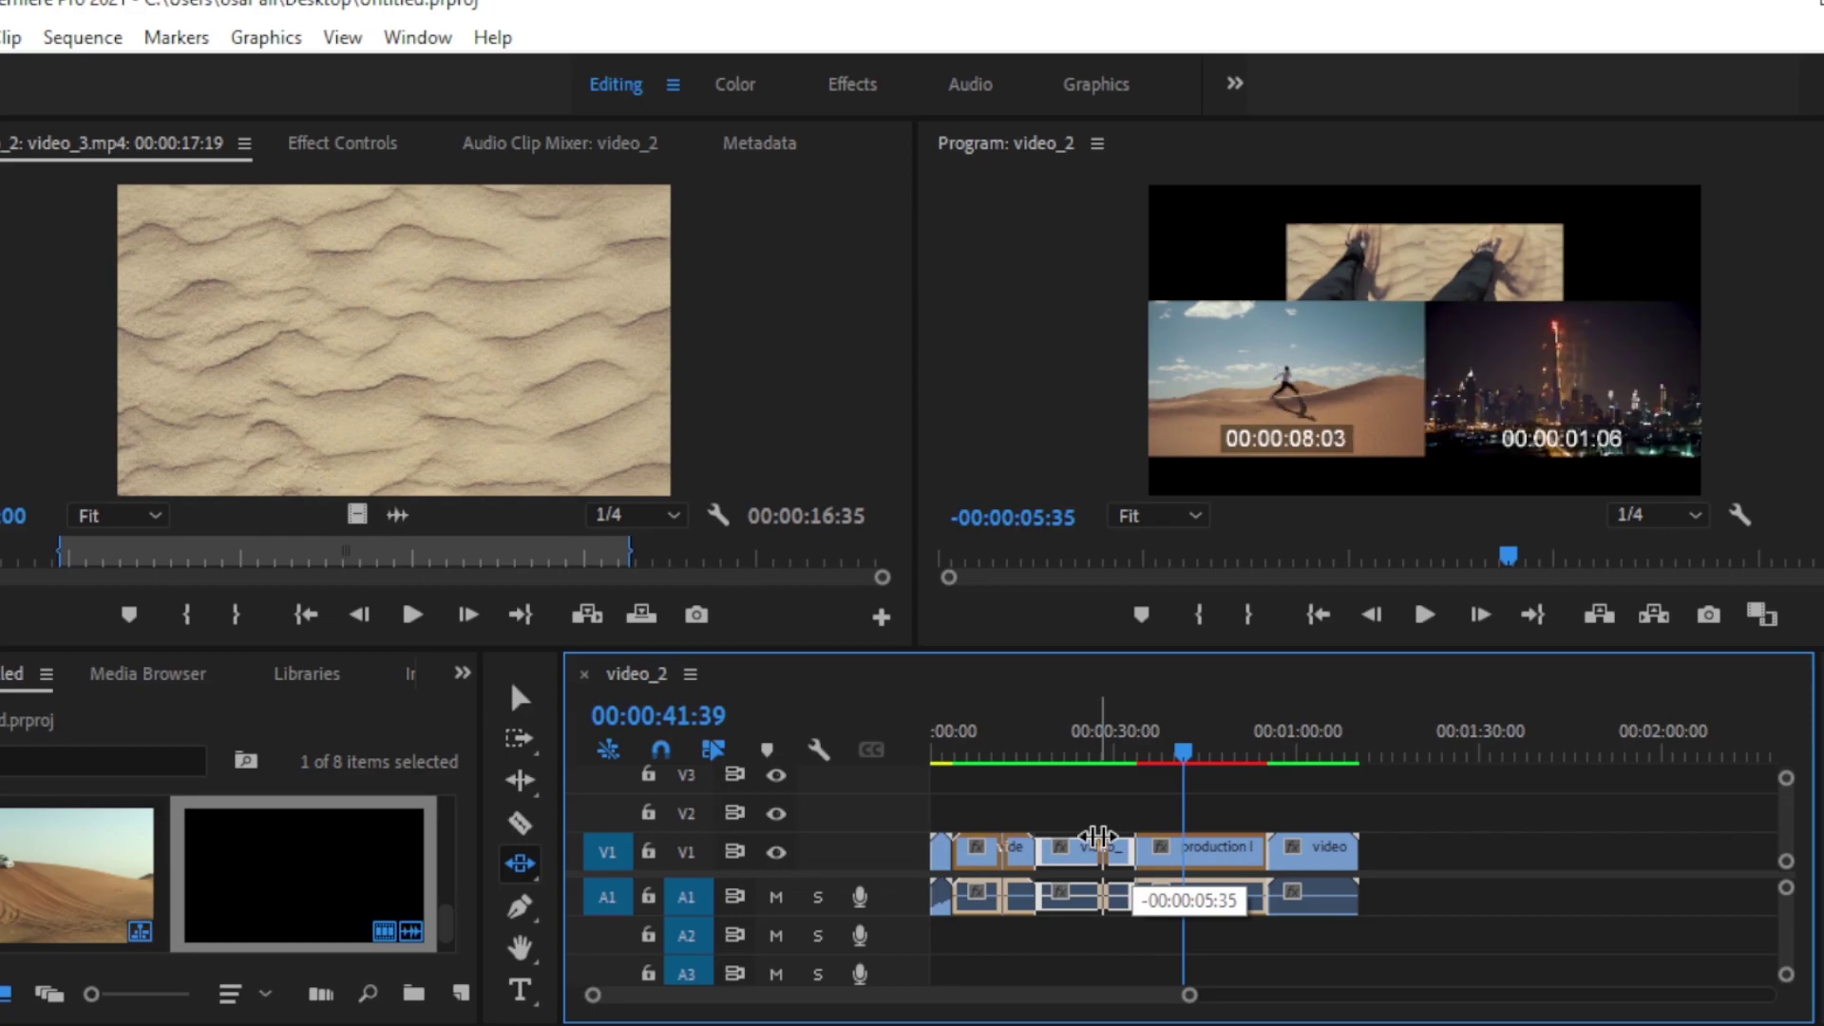
pyautogui.moveTo(1099, 838)
pyautogui.mouseDown()
pyautogui.moveTo(1134, 842)
pyautogui.moveTo(1104, 841)
pyautogui.mouseUp()
pyautogui.click(1193, 823)
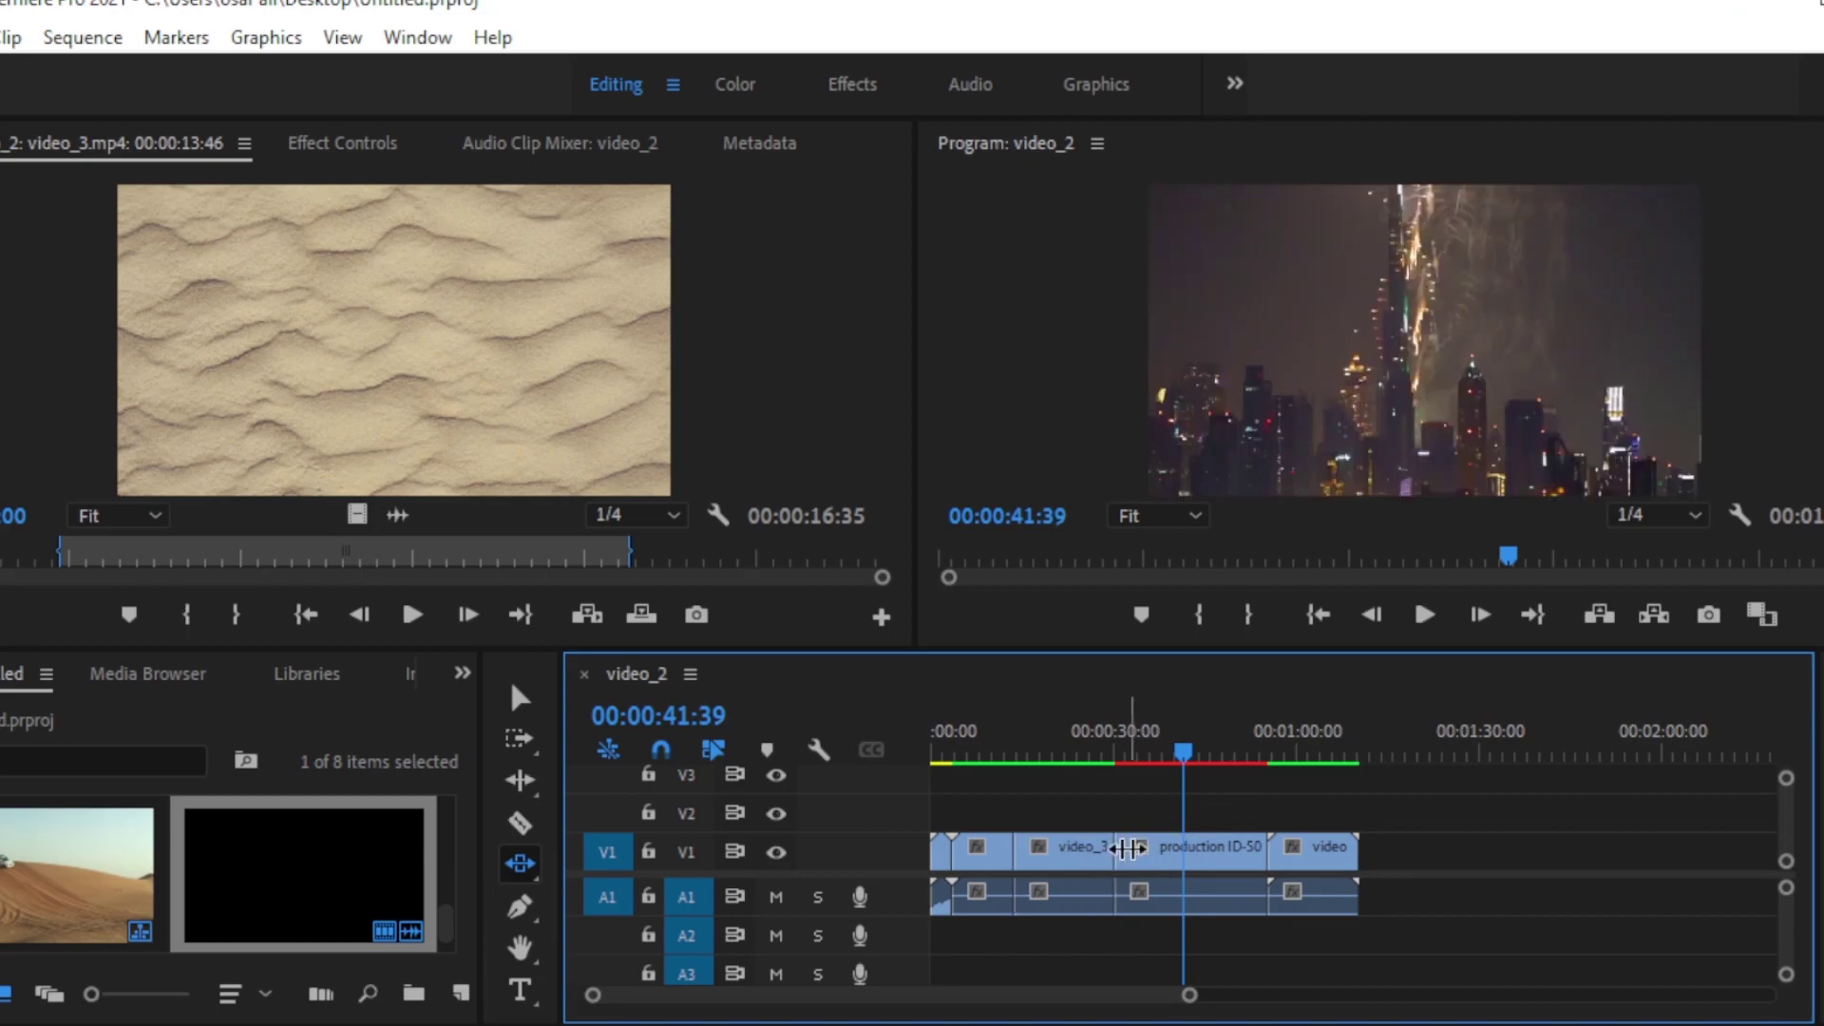
# - Slide the production ID-5077164.mp4 clip later over the start of the final clip, undoing the change that leaves a gap after it
pyautogui.moveTo(1126, 848); pyautogui.dragTo(1225, 864)
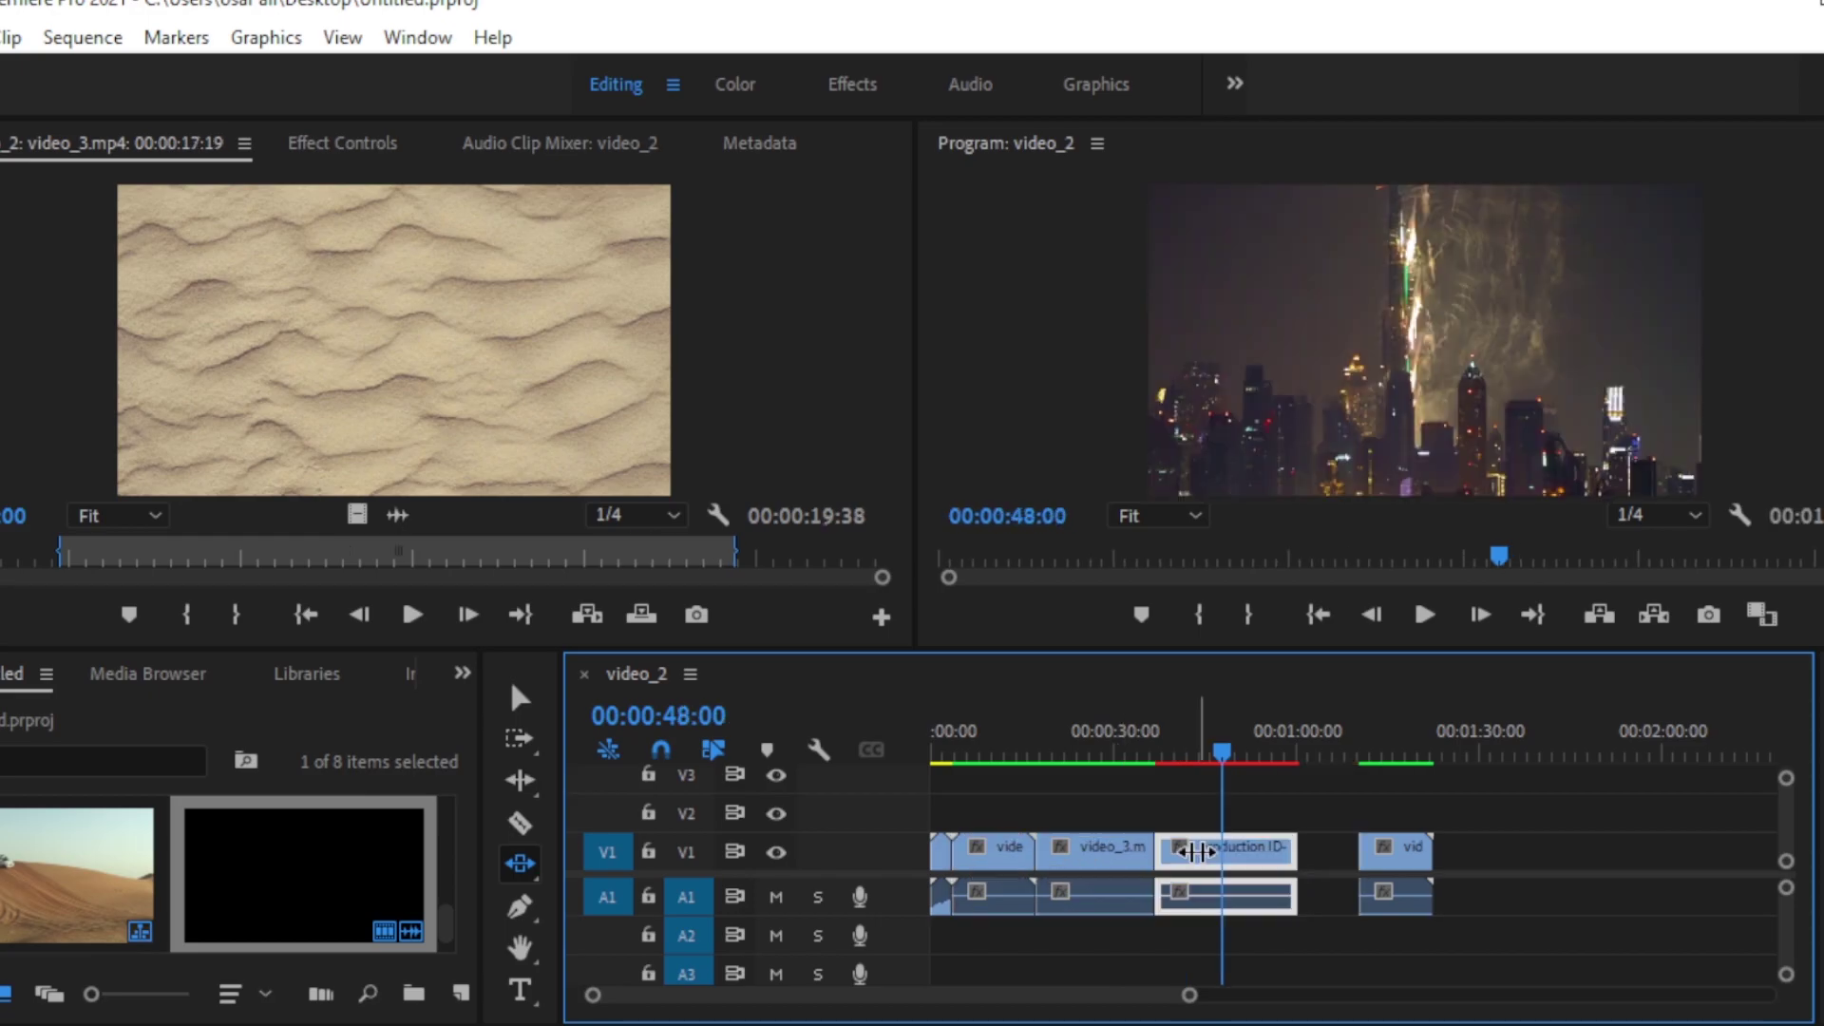
pyautogui.hotkey('ctrl', 'z')
pyautogui.click(1156, 859)
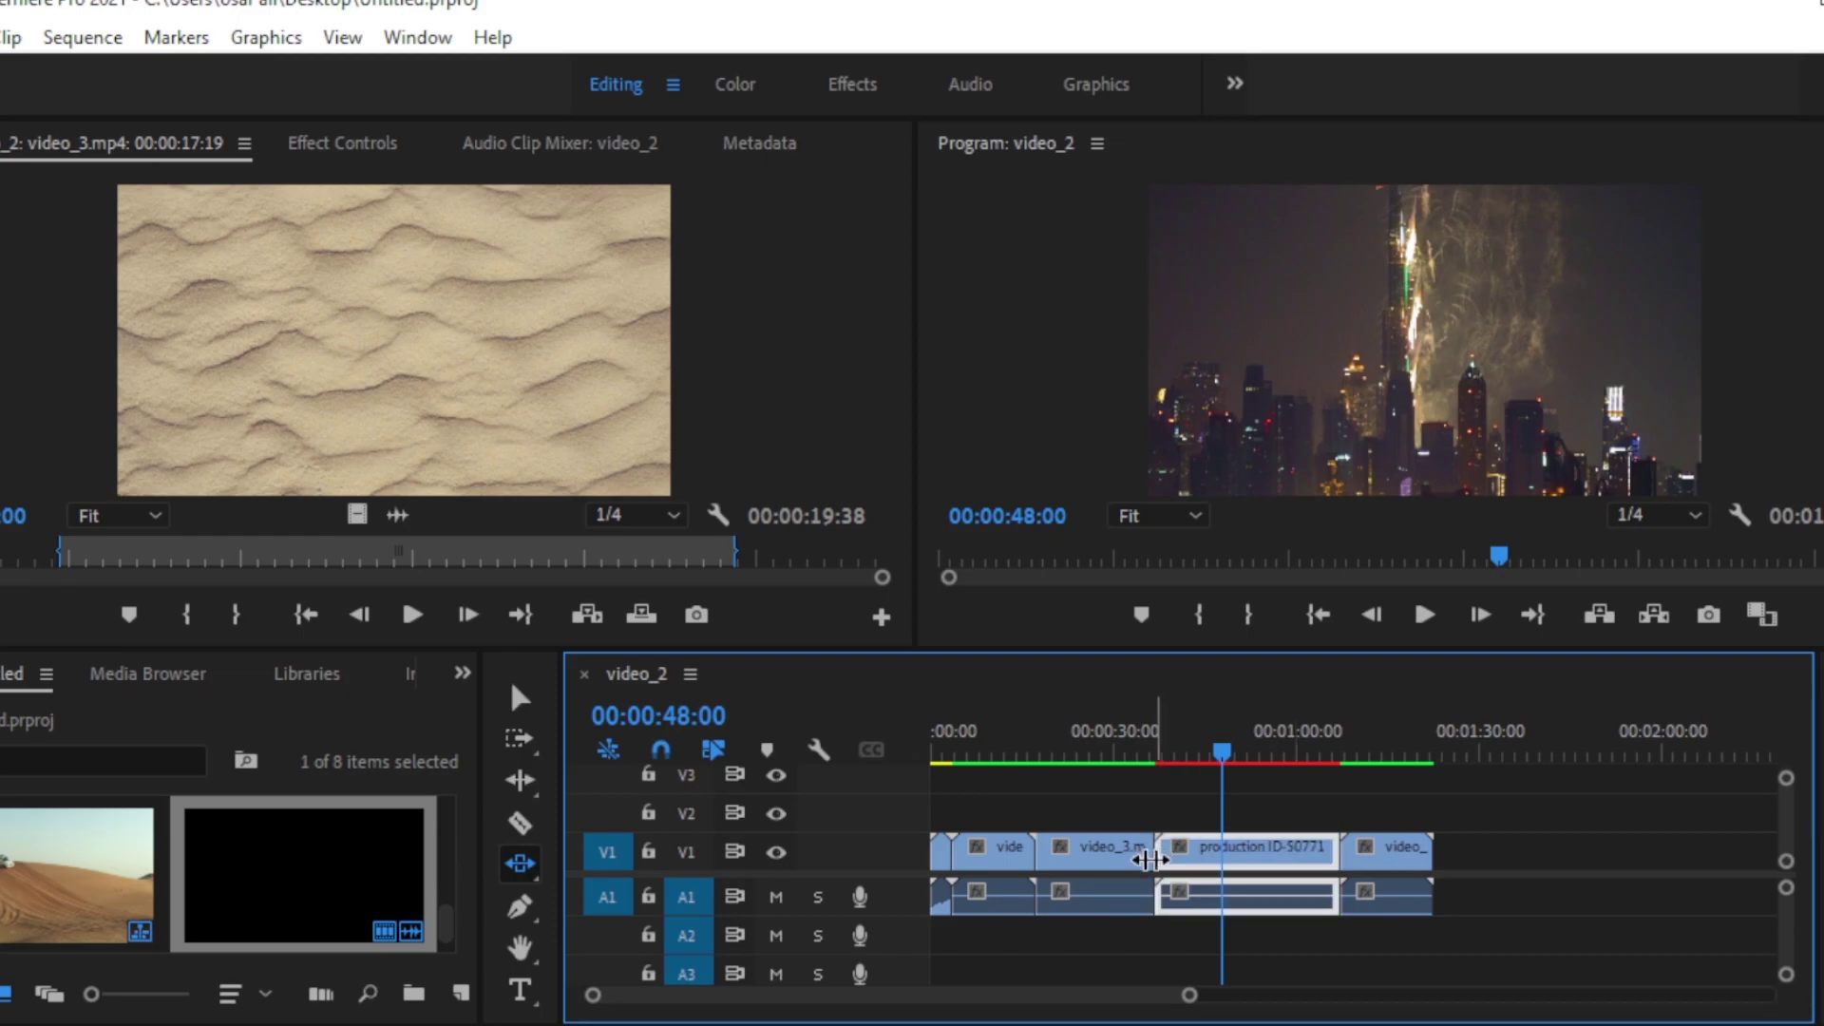
pyautogui.moveTo(1165, 855)
pyautogui.mouseDown()
pyautogui.moveTo(1193, 864)
pyautogui.moveTo(1161, 872)
pyautogui.moveTo(1174, 894)
pyautogui.moveTo(1280, 903)
pyautogui.moveTo(1198, 881)
pyautogui.moveTo(1258, 864)
pyautogui.moveTo(1126, 875)
pyautogui.moveTo(1211, 870)
pyautogui.moveTo(1199, 859)
pyautogui.mouseUp()
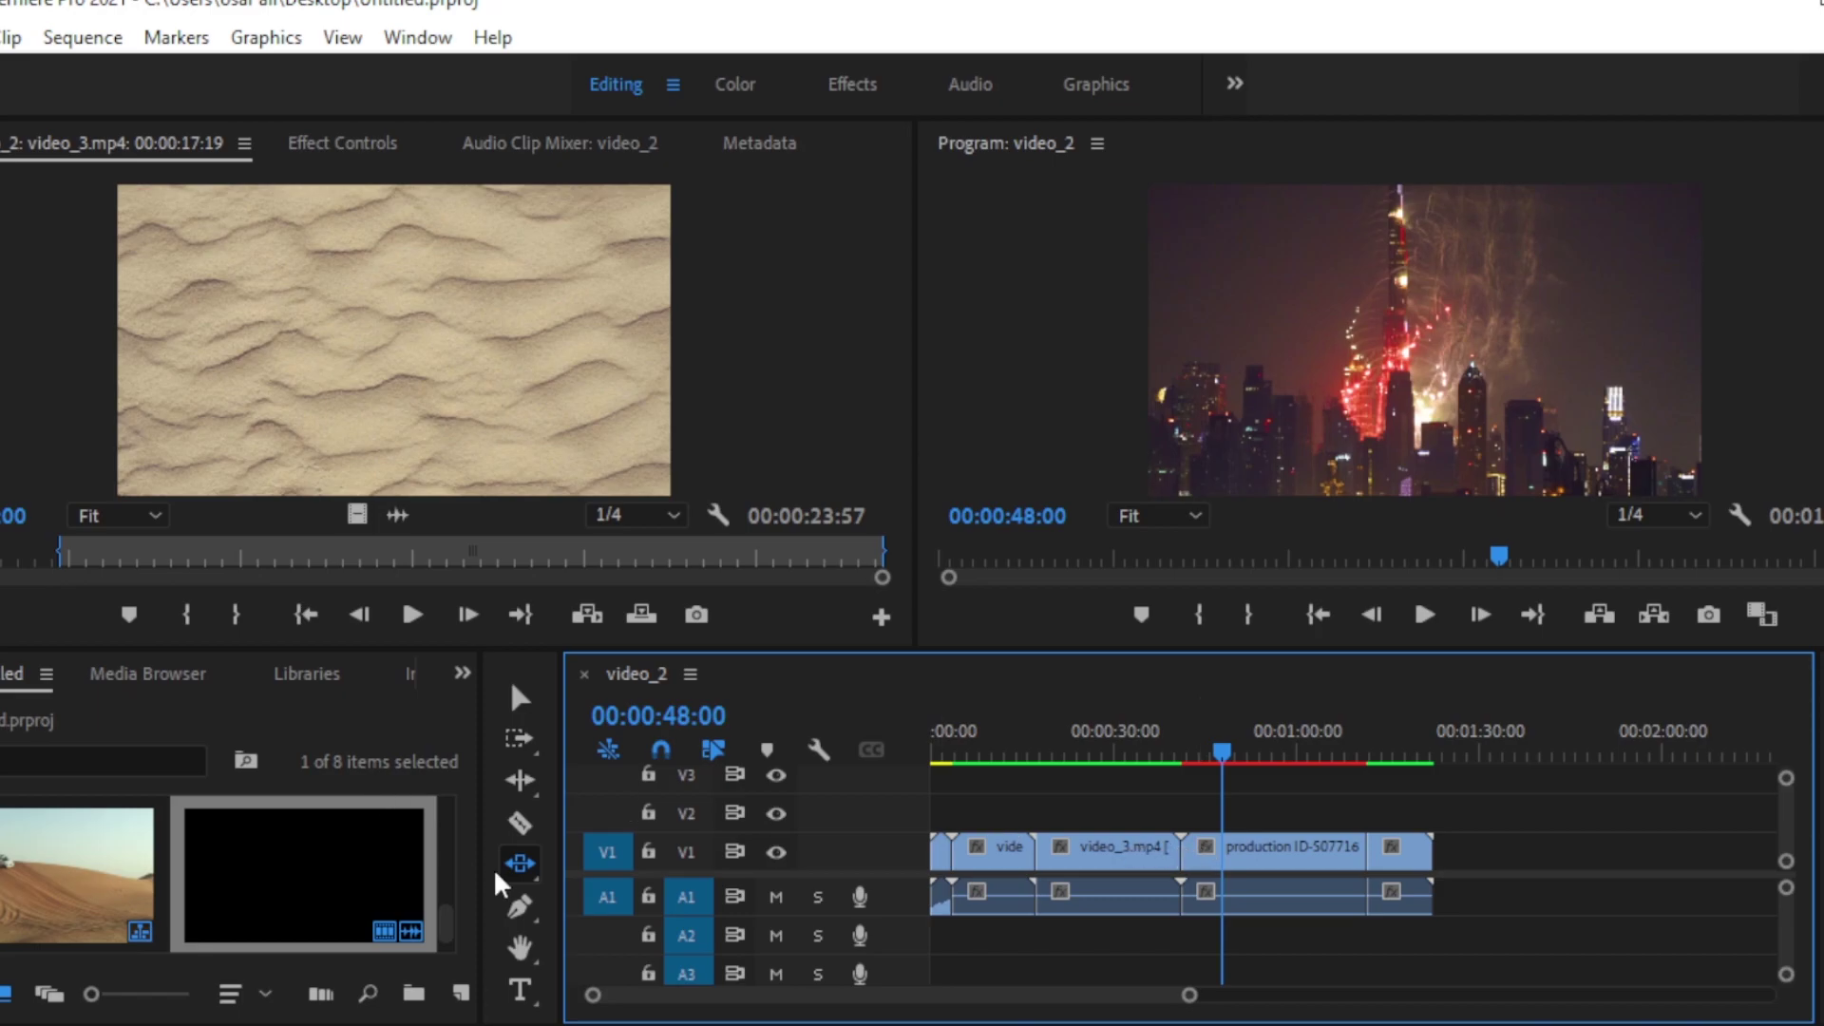
# - Switch from the Slide tool to the Slip tool
pyautogui.click(520, 866)
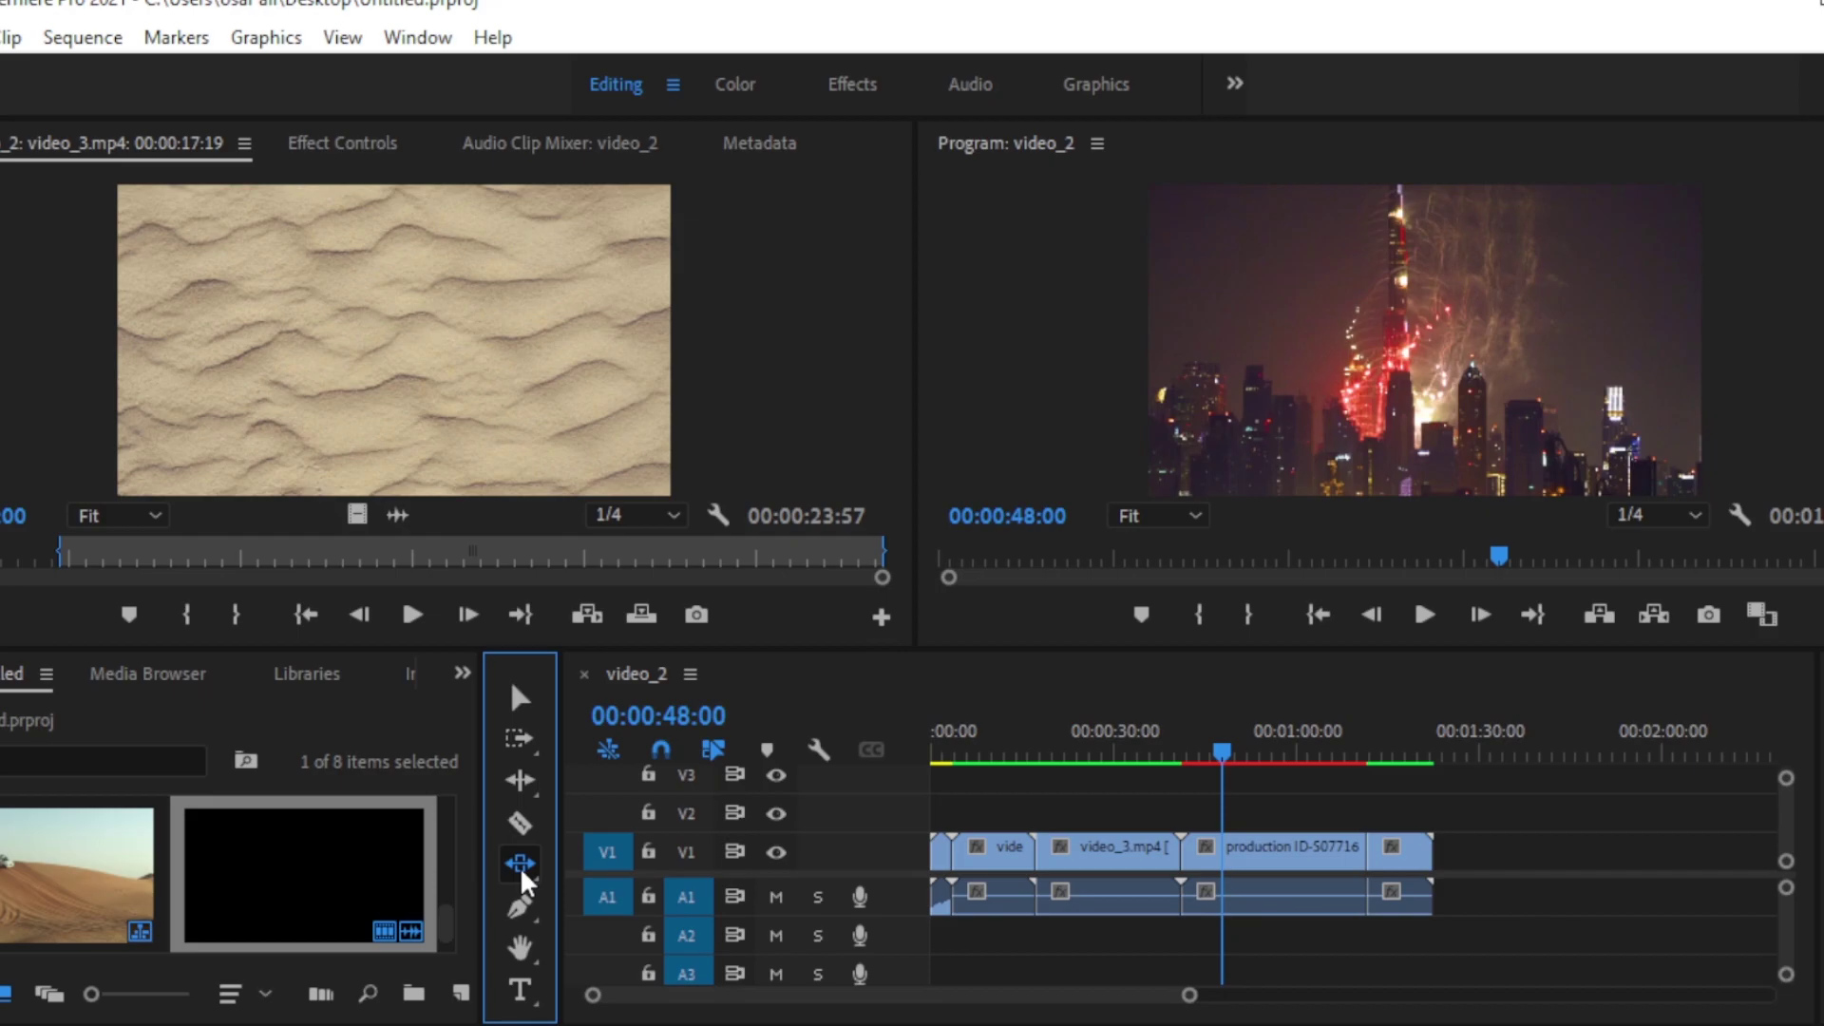
pyautogui.click(520, 866)
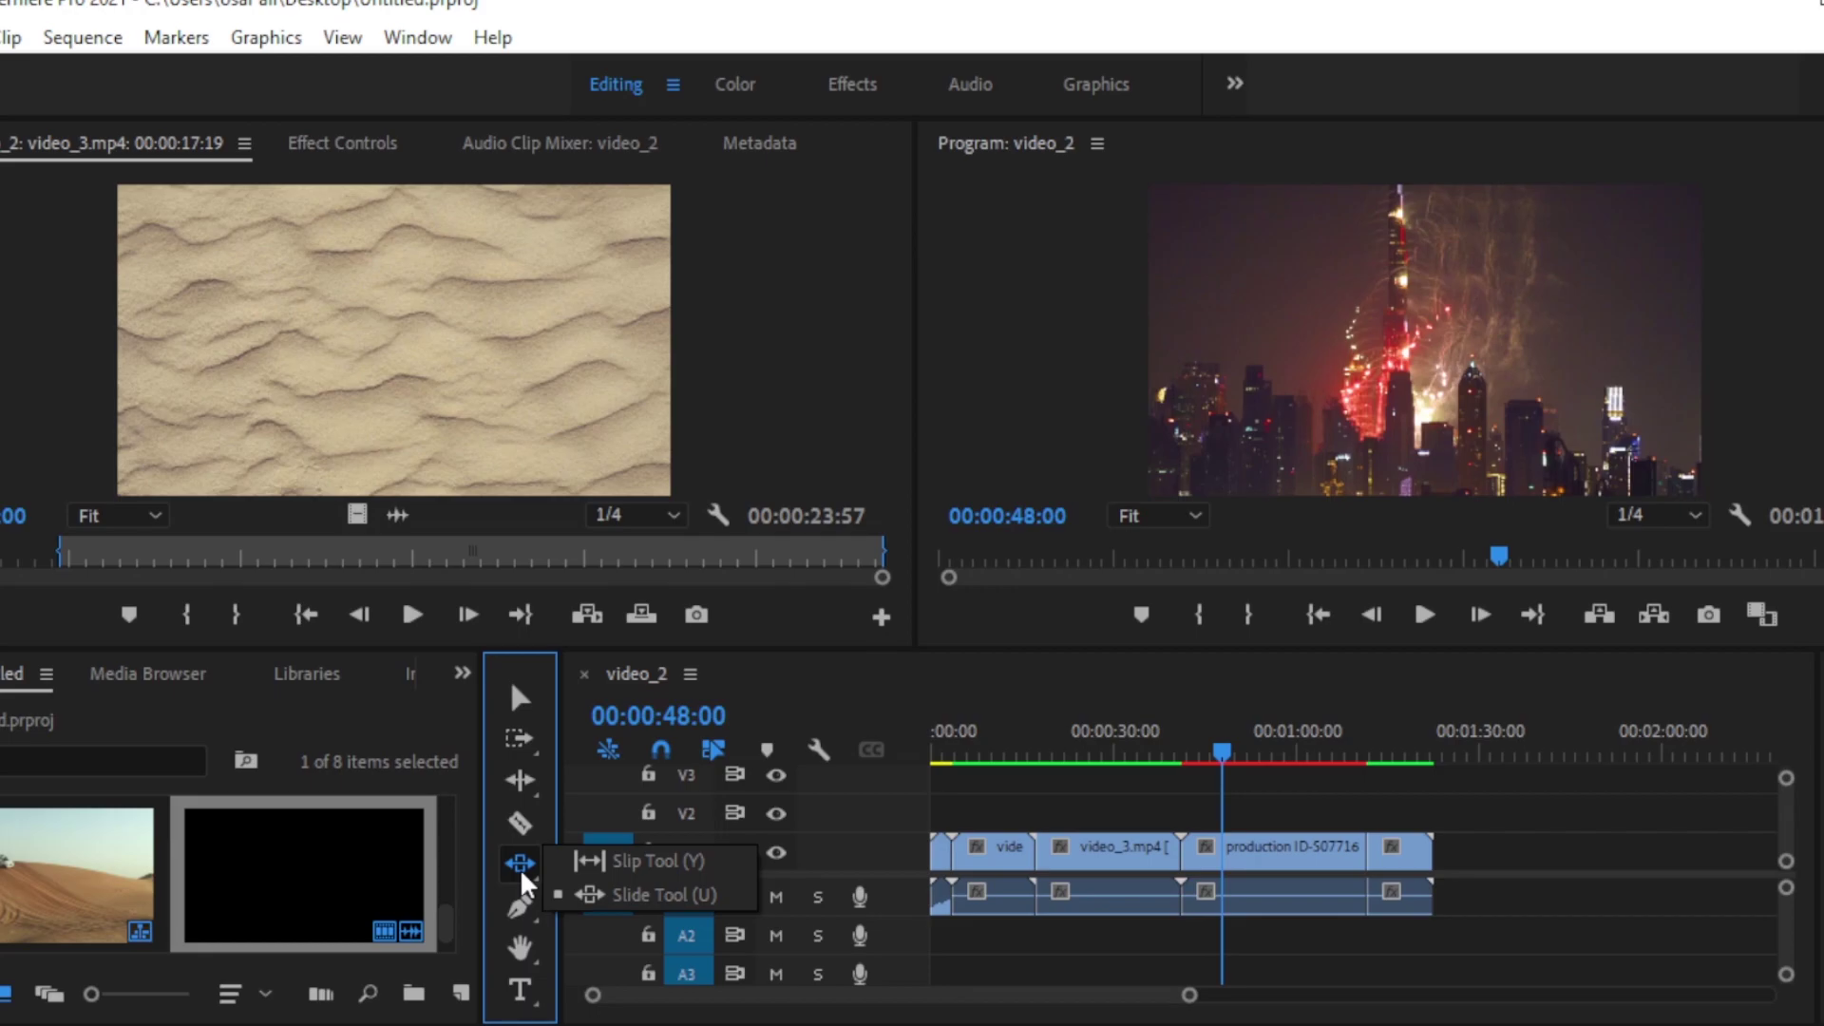
pyautogui.click(595, 862)
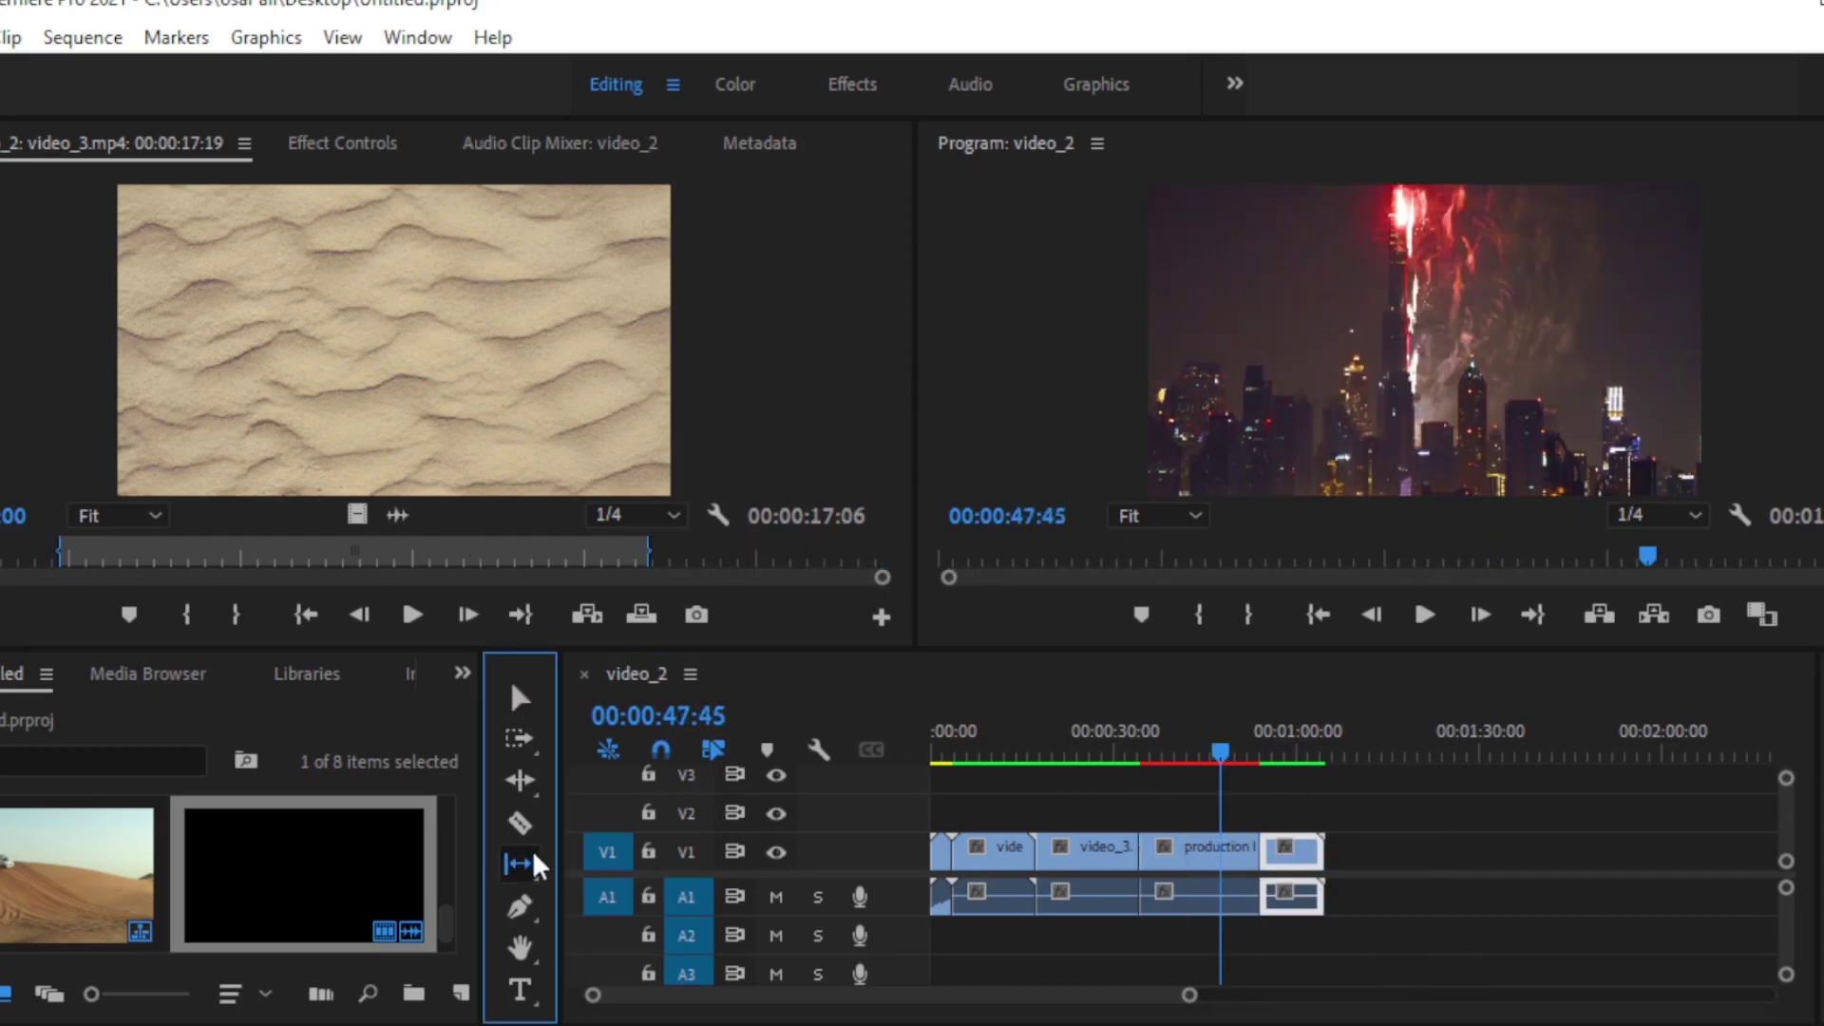
pyautogui.click(533, 853)
pyautogui.click(622, 859)
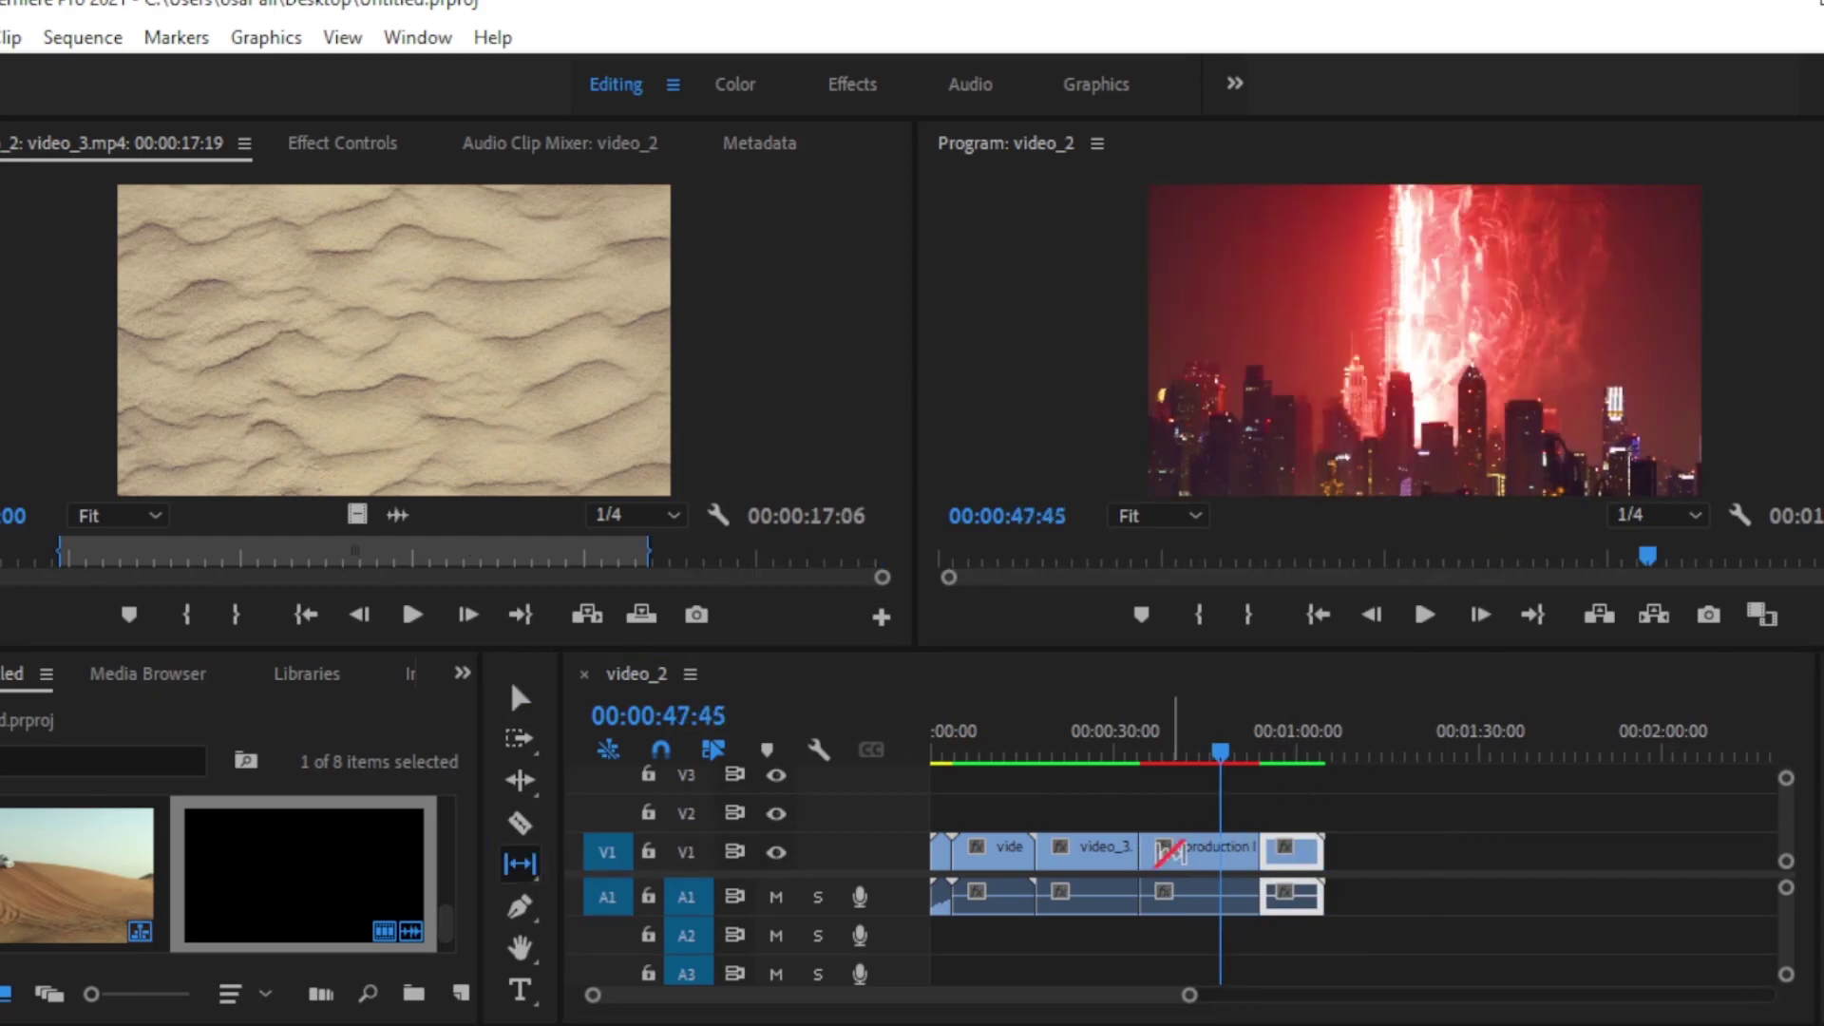
# - Slip the source media inside the production ID-5077164.mp4 clip on V1, keeping the clip's timeline position and length
pyautogui.moveTo(1170, 852); pyautogui.dragTo(1180, 852)
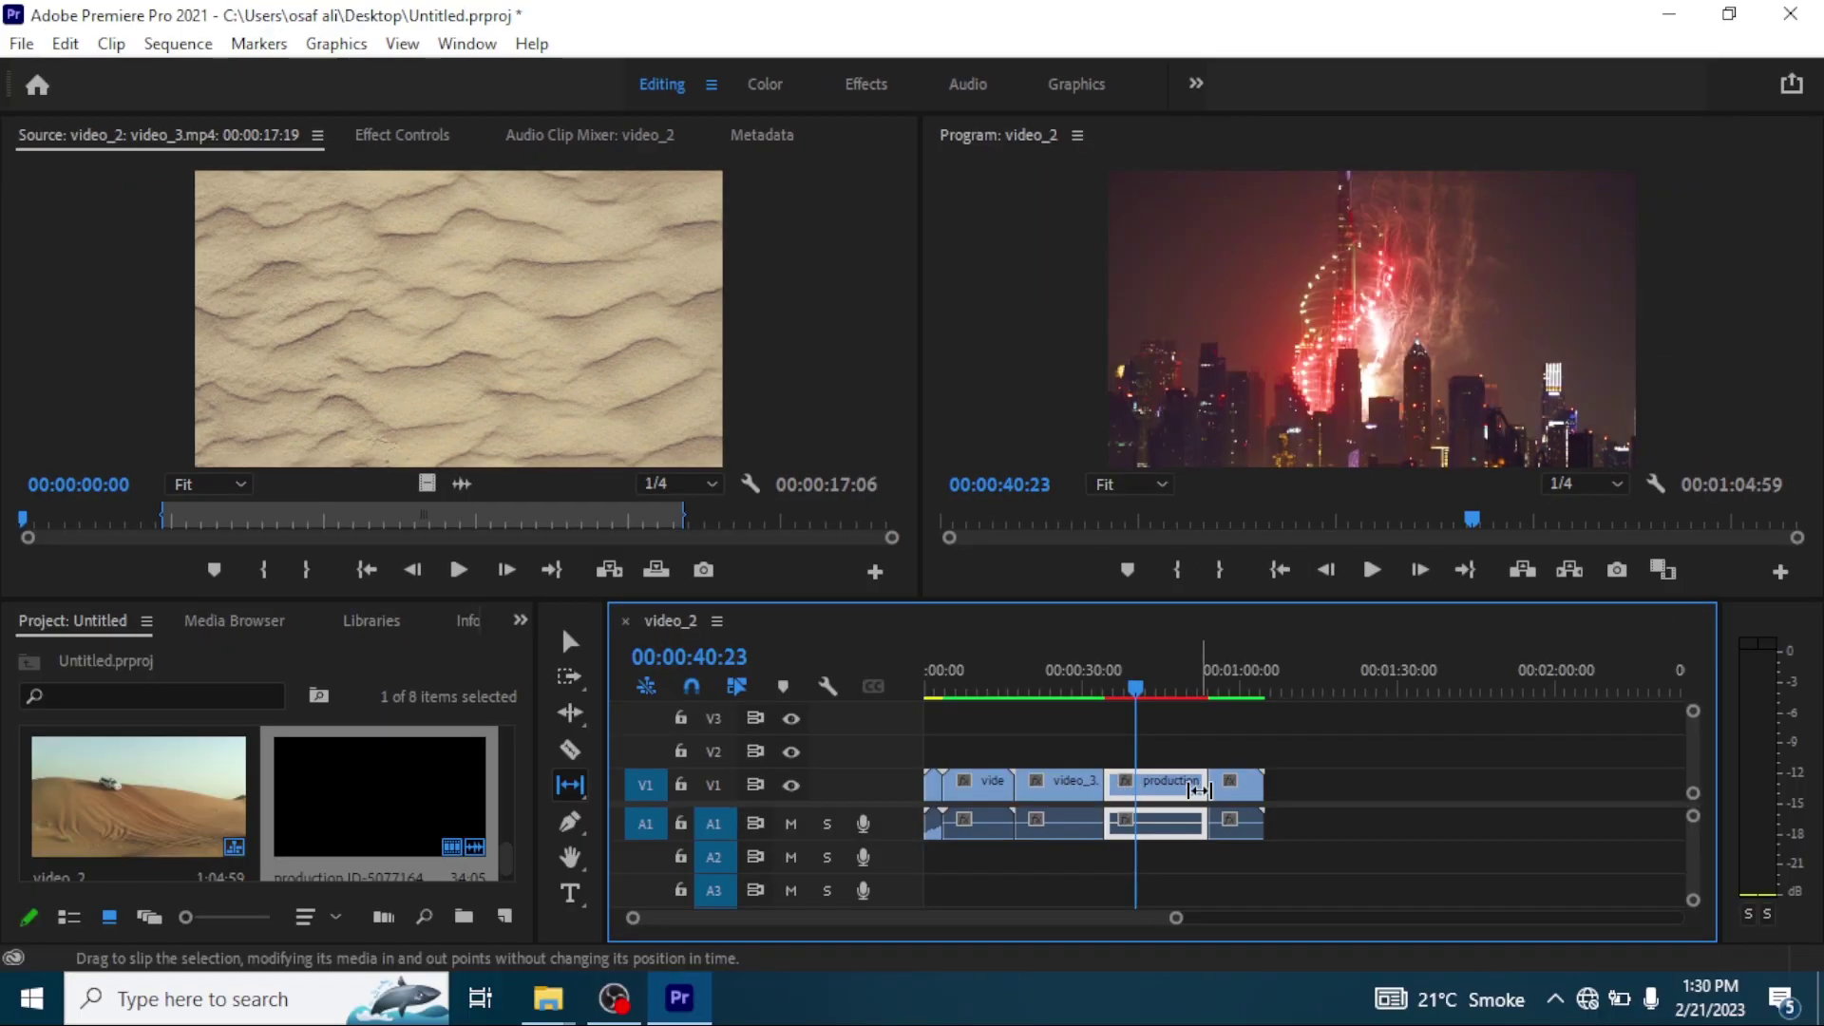
pyautogui.moveTo(1210, 789); pyautogui.dragTo(1178, 764)
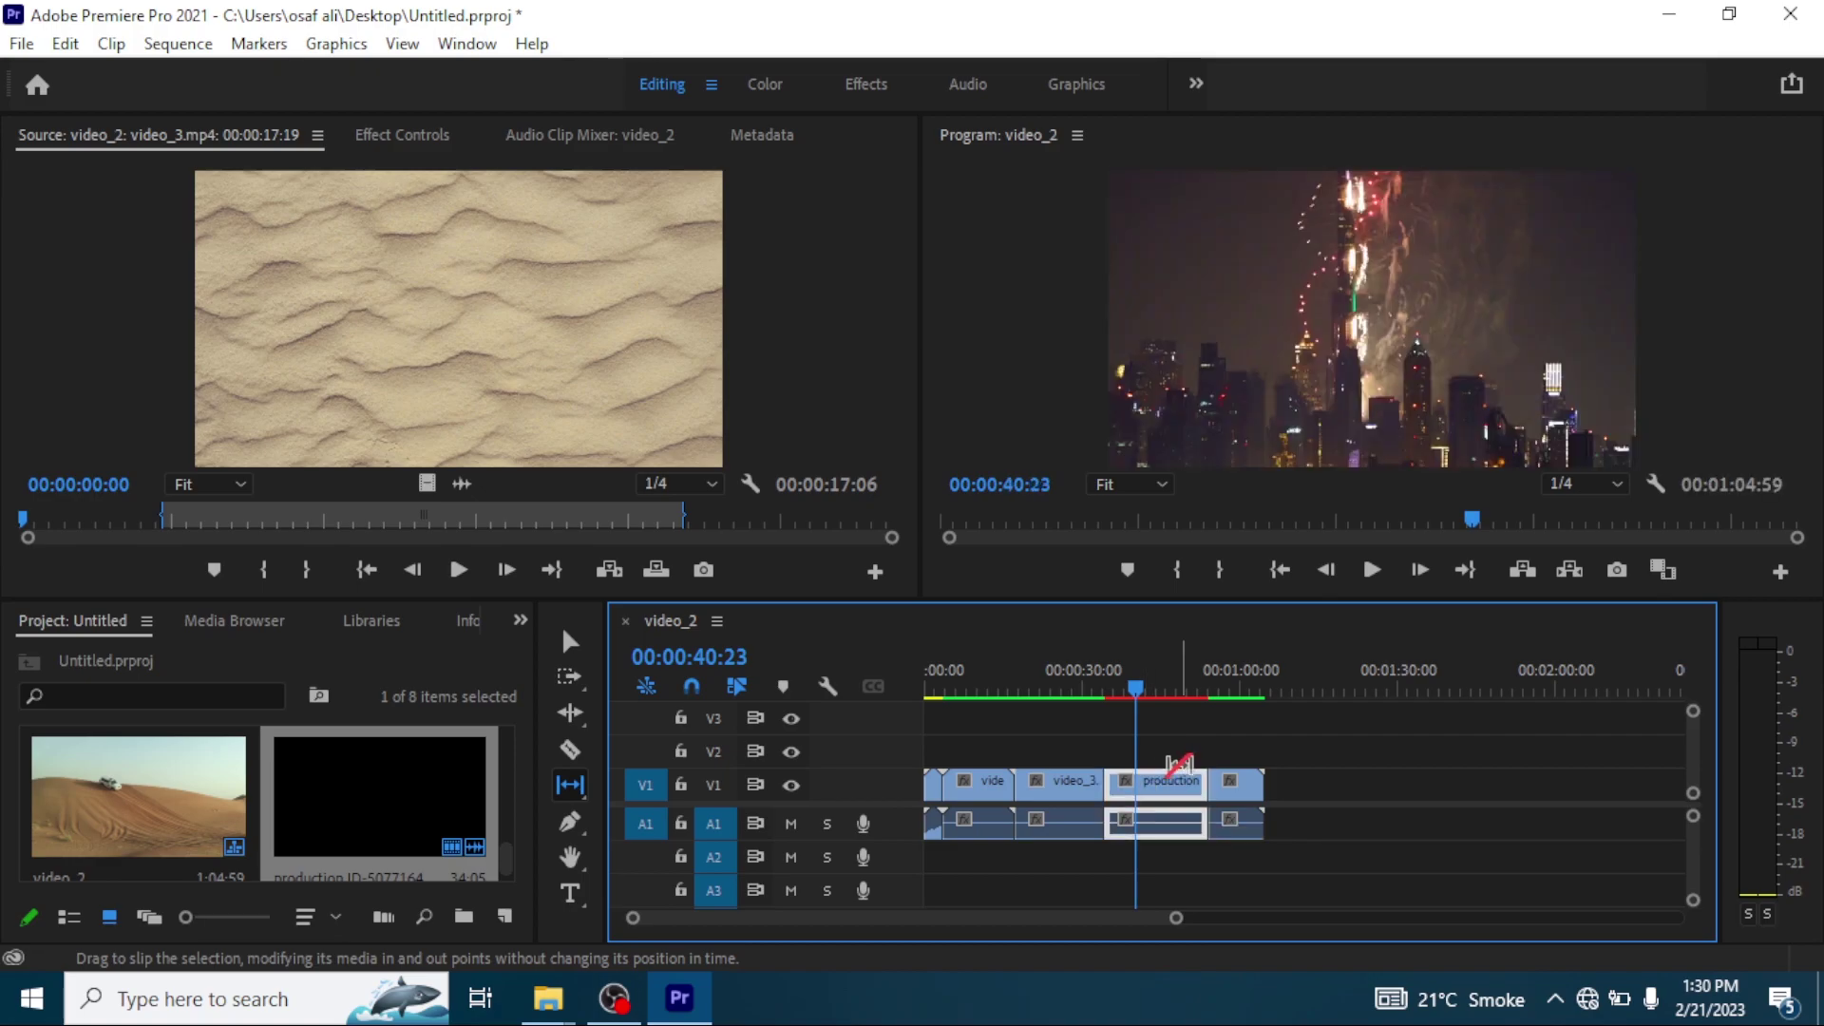